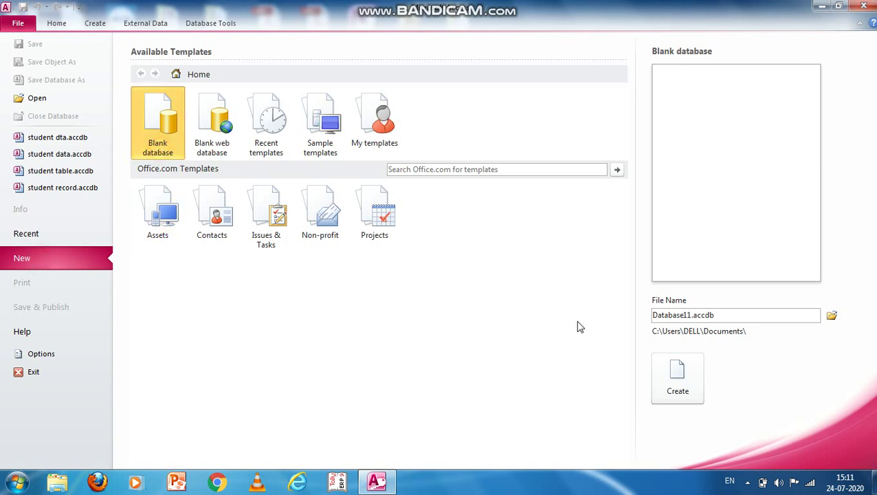
# Create a new blank database named BOOK.
pyautogui.doubleClick(721, 316)
pyautogui.write('BOOK')
pyautogui.click(677, 380)
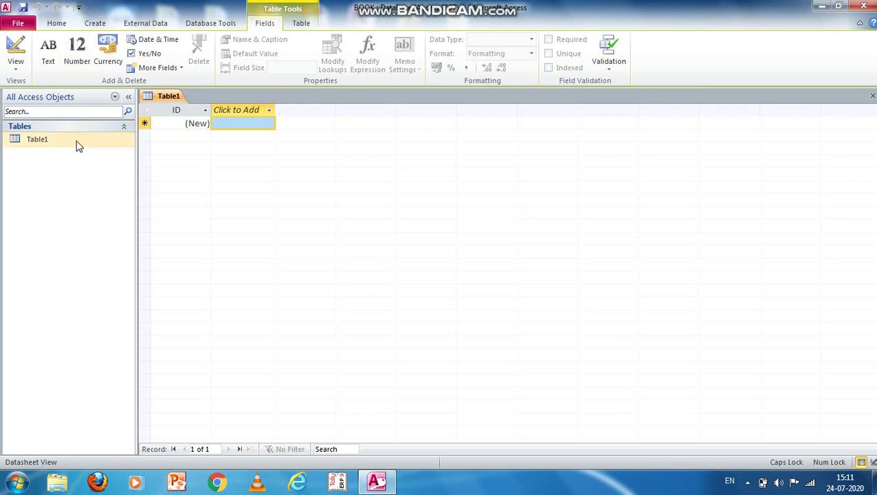
# Start a new table in Design view and name its first field BOOK_ID.
pyautogui.click(101, 24)
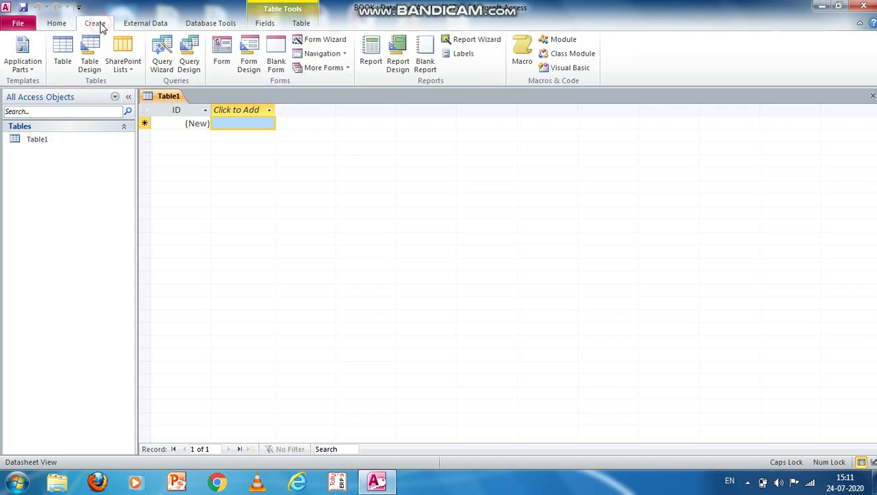
pyautogui.click(90, 64)
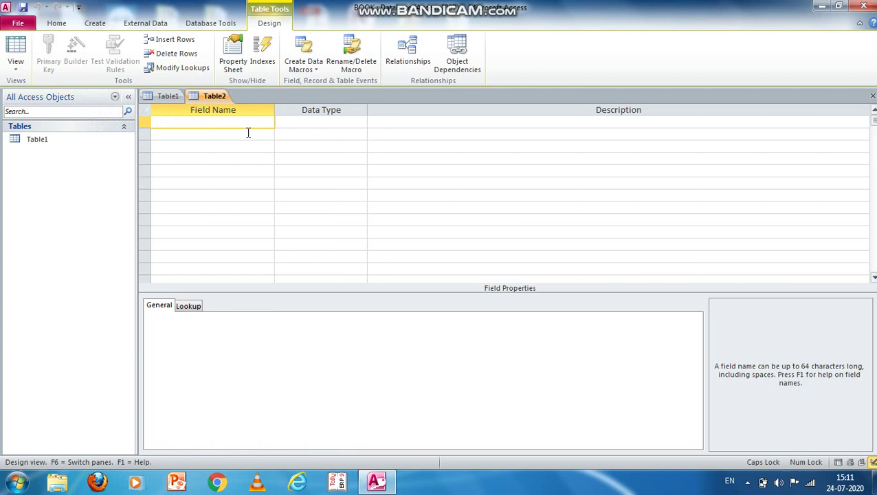
pyautogui.write('BOOK')
pyautogui.write(' ID')
pyautogui.press('BackSpace')
pyautogui.press('BackSpace')
pyautogui.press('BackSpace')
pyautogui.write('_ID')
pyautogui.press('Tab')
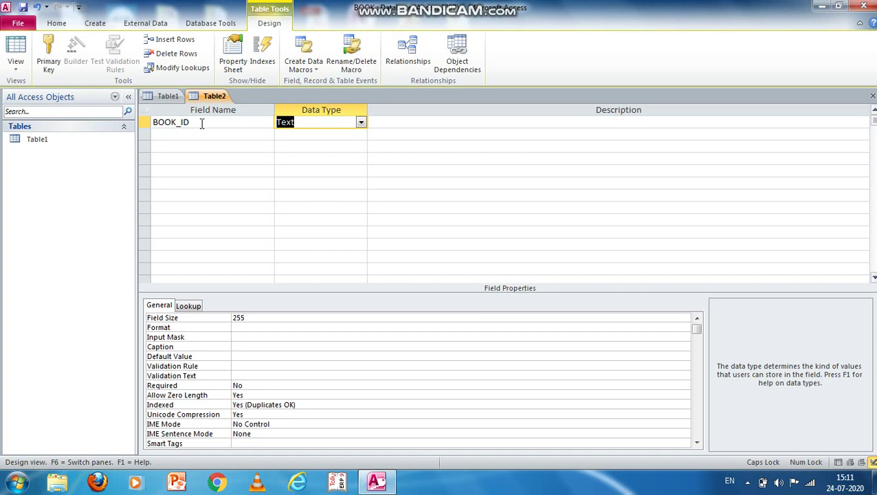
# Keep the BOOK_ID field as Text and give it the description BOOK ID.
pyautogui.press('Tab')
pyautogui.write('BO')
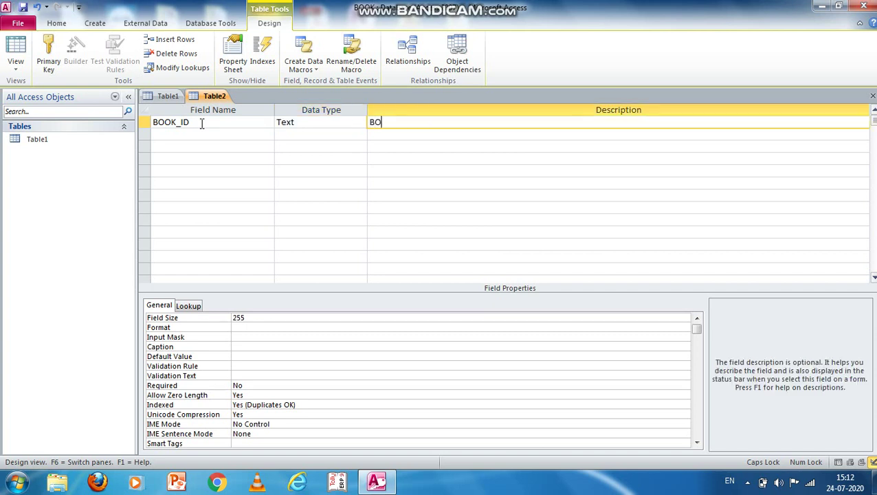
pyautogui.write('OK ID')
pyautogui.press('Return')
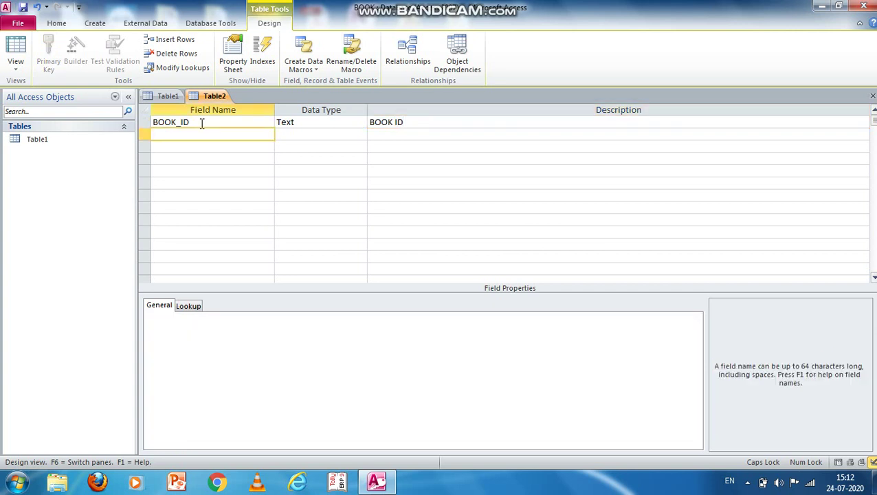
# Add a Text field named TITLE with the description BOOK TITLE.
pyautogui.write('TITLE')
pyautogui.press('Return')
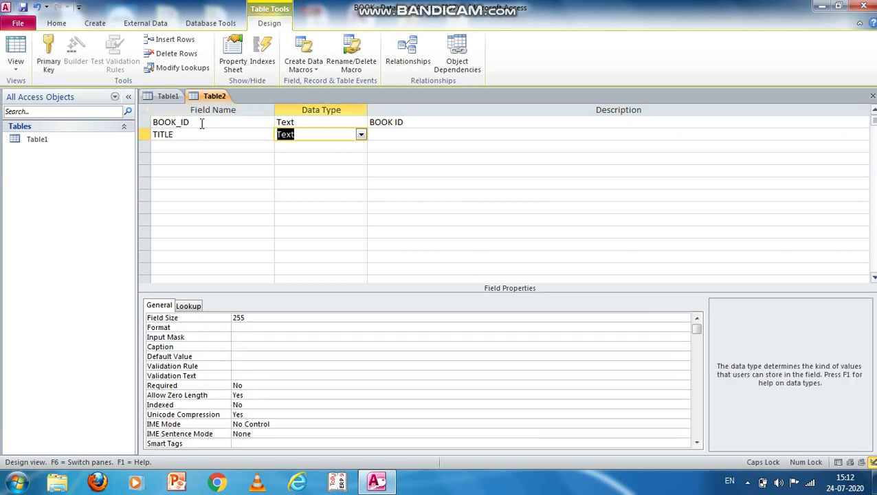
pyautogui.press('Return')
pyautogui.write('BOO')
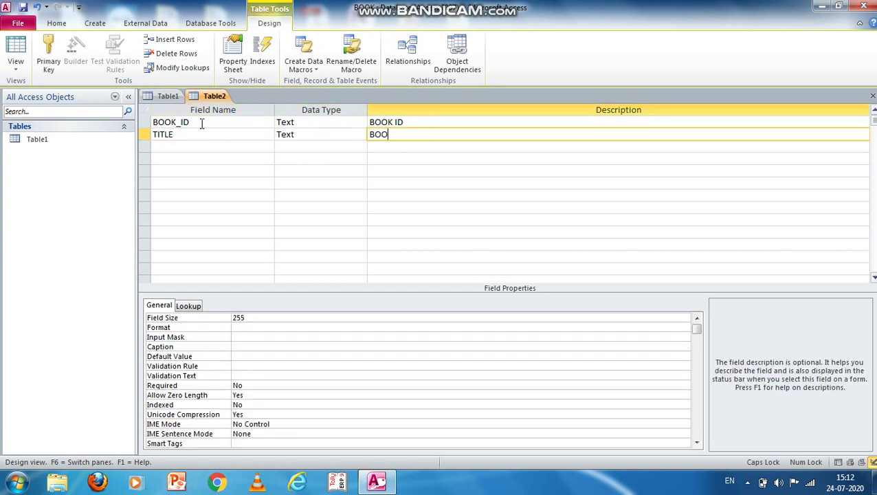
pyautogui.write('K TITLE')
pyautogui.press('Return')
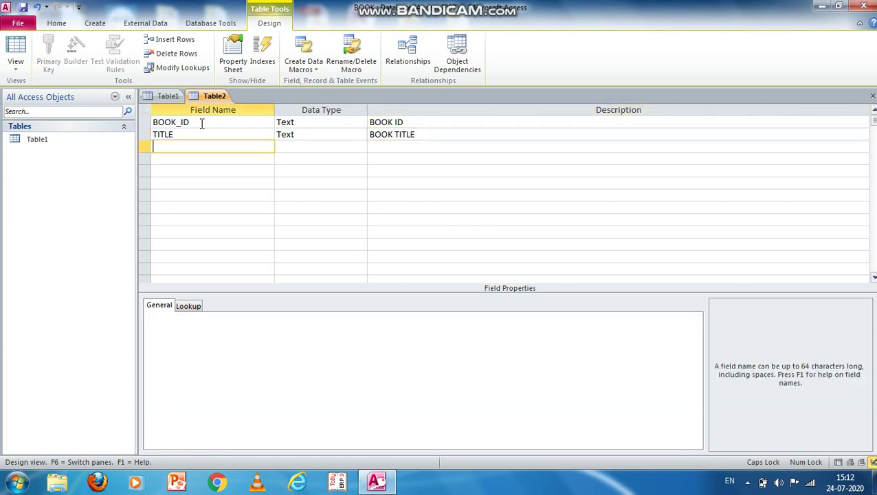
# Add a Text field named AUTHOR with the description BOOK AUTHOR.
pyautogui.write('AUTHOR')
pyautogui.press('Return')
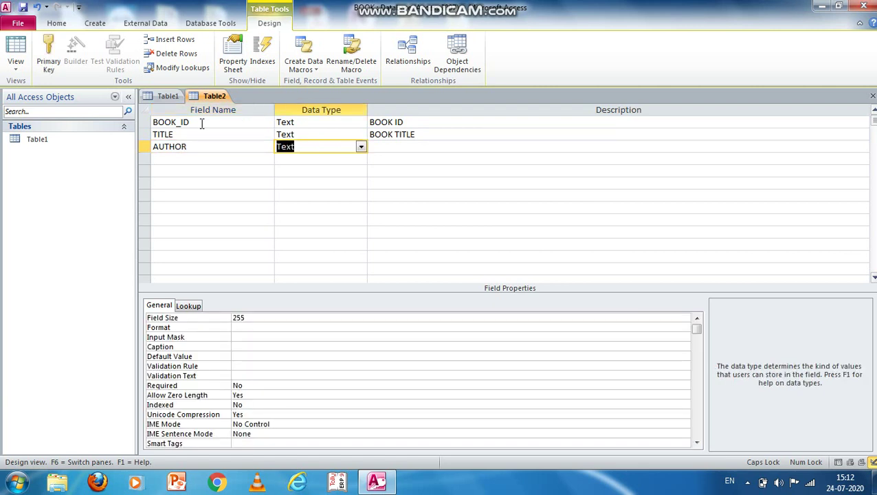
pyautogui.press('Return')
pyautogui.write('BOOK')
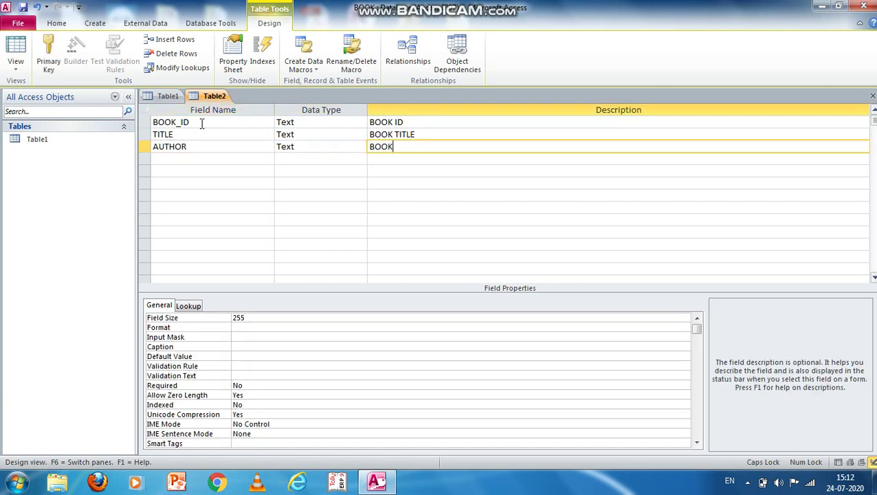
pyautogui.write(' AUTHOR')
pyautogui.press('Return')
# Add a field named NO_OF_PAGES with the Number data type.
pyautogui.write('NO')
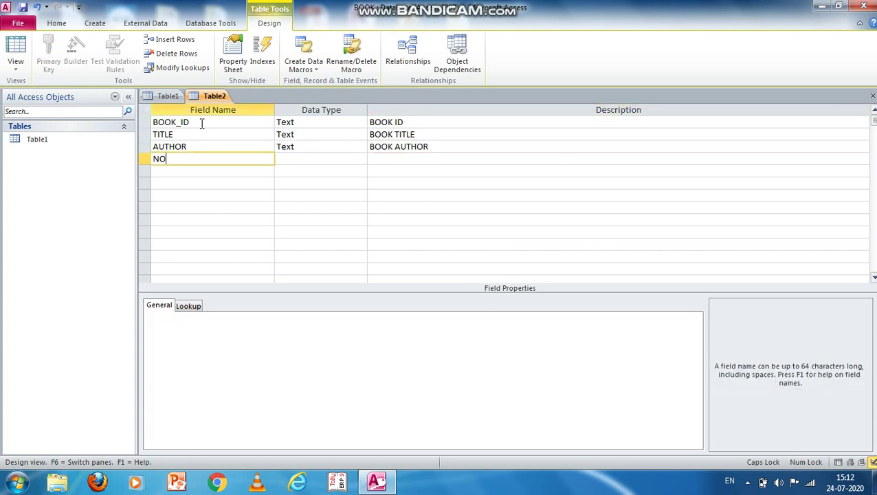
pyautogui.write('_OF_PAGES')
pyautogui.press('Tab')
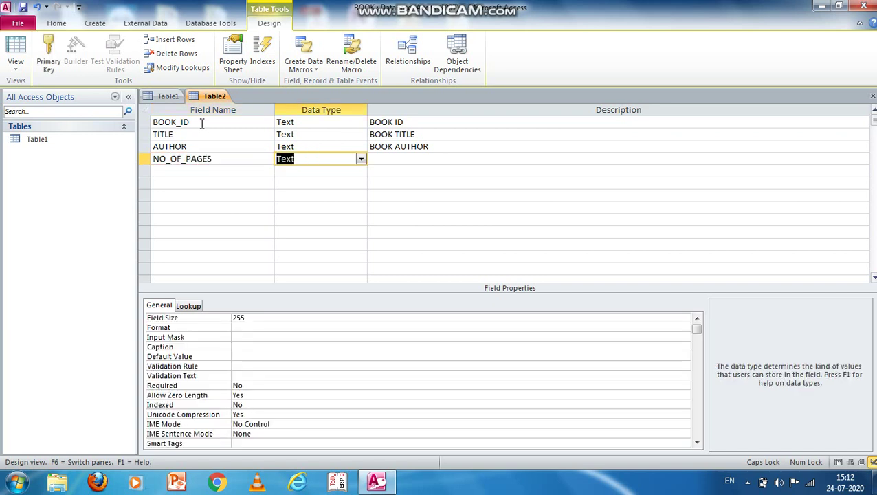
pyautogui.write('n')
pyautogui.press('Tab')
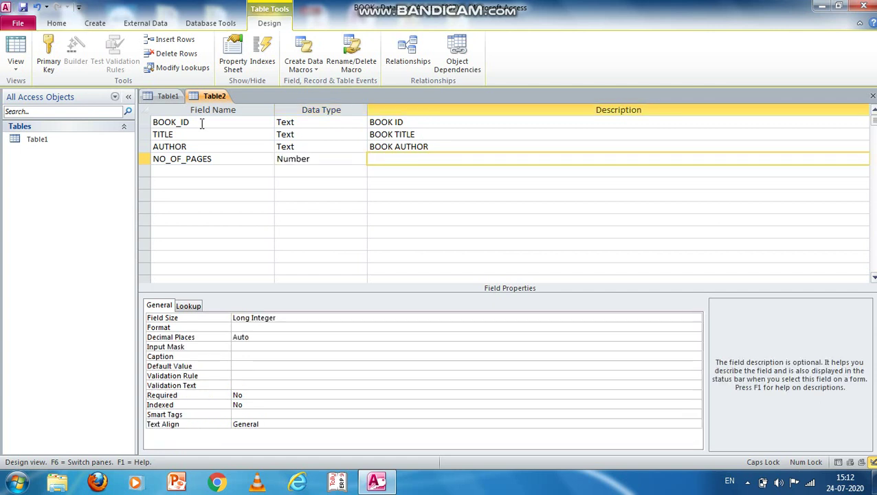
# Describe the NO_OF_PAGES field as NUMBER OF PAGES.
pyautogui.write('PAGE')
pyautogui.press('BackSpace')
pyautogui.press('BackSpace')
pyautogui.press('BackSpace')
pyautogui.press('BackSpace')
pyautogui.write('NUMBER OF BAGES')
pyautogui.press('BackSpace')
pyautogui.press('BackSpace')
pyautogui.press('BackSpace')
pyautogui.press('BackSpace')
pyautogui.press('BackSpace')
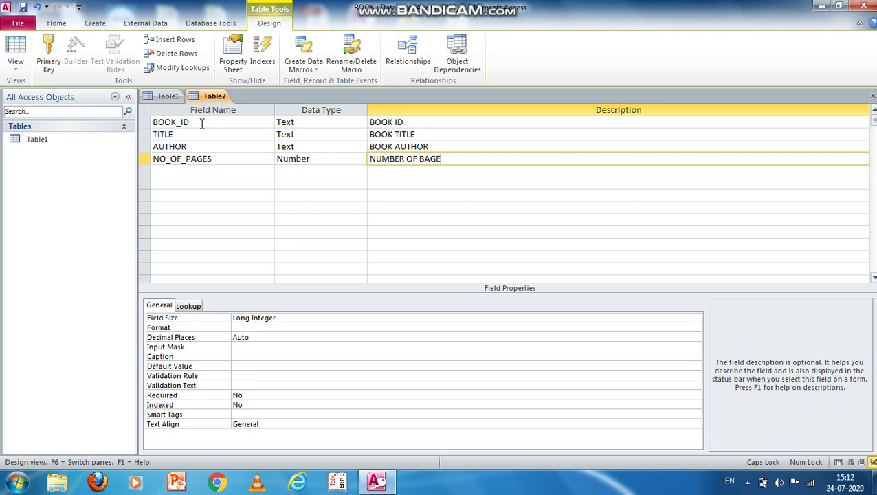
pyautogui.write('PAGES')
pyautogui.press('Return')
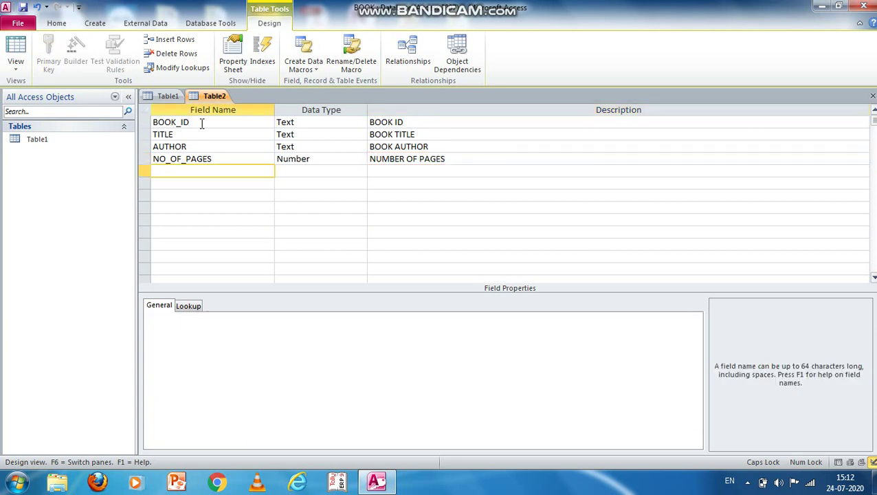
# Add a Text field named SUBJECT with the description BOOK SUBJECT.
pyautogui.write('SUBJECT')
pyautogui.press('Return')
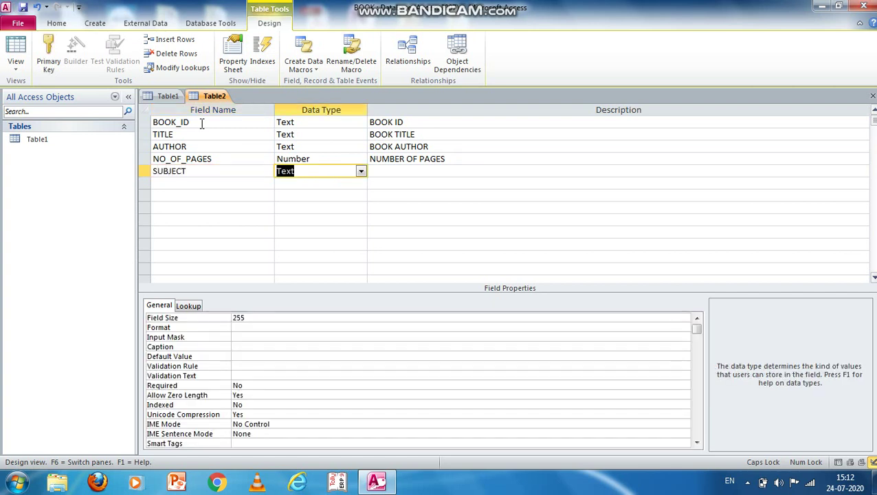
pyautogui.write('T')
pyautogui.press('Return')
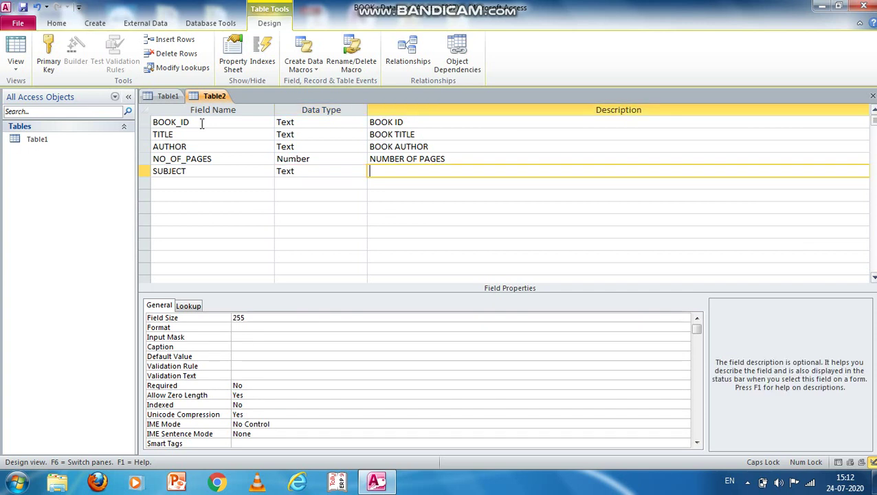
pyautogui.write('BOOK SUBJECT')
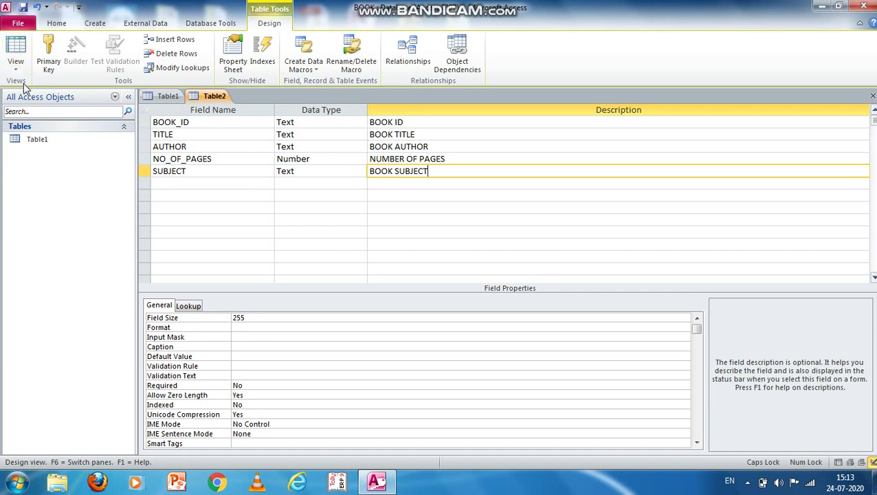
# Save the table as BOOK PROFILE and let a primary key be created for it.
pyautogui.click(23, 7)
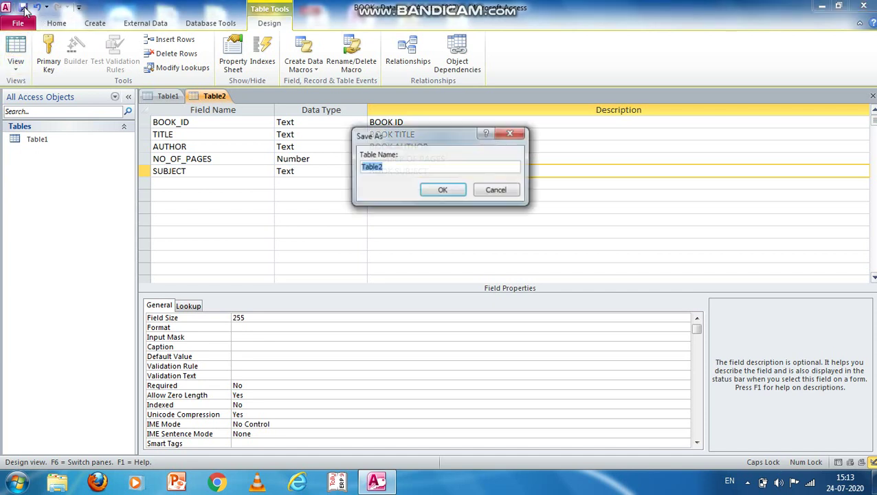
pyautogui.write('NOOK ')
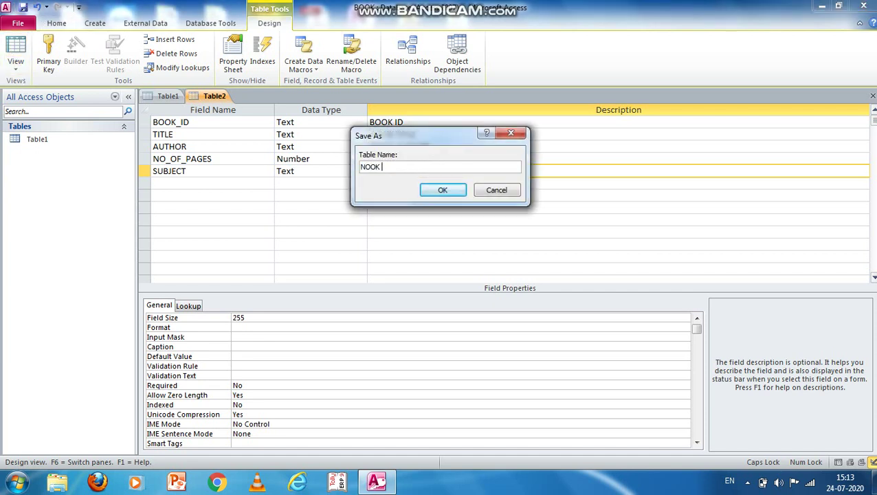
pyautogui.write('PROFILE')
pyautogui.press('Left')
pyautogui.press('Left')
pyautogui.press('Left')
pyautogui.press('Left')
pyautogui.press('Left')
pyautogui.press('Left')
pyautogui.press('BackSpace')
pyautogui.write('B')
pyautogui.press('Return')
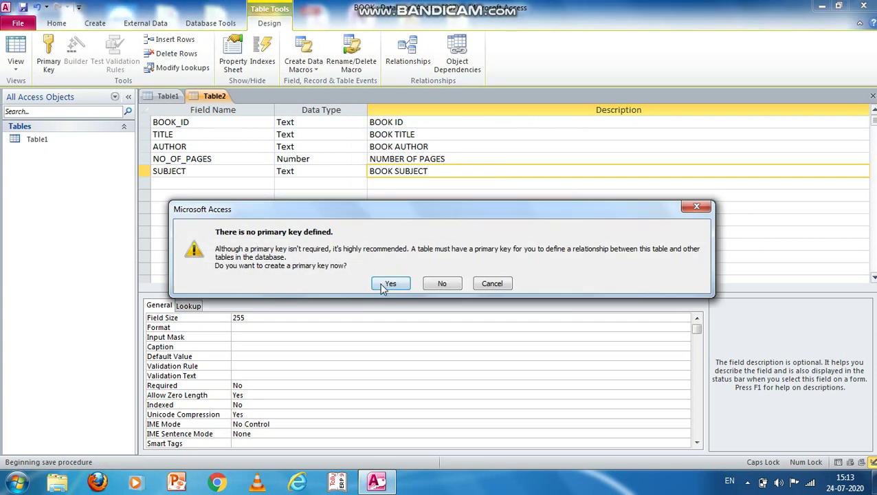
pyautogui.click(386, 284)
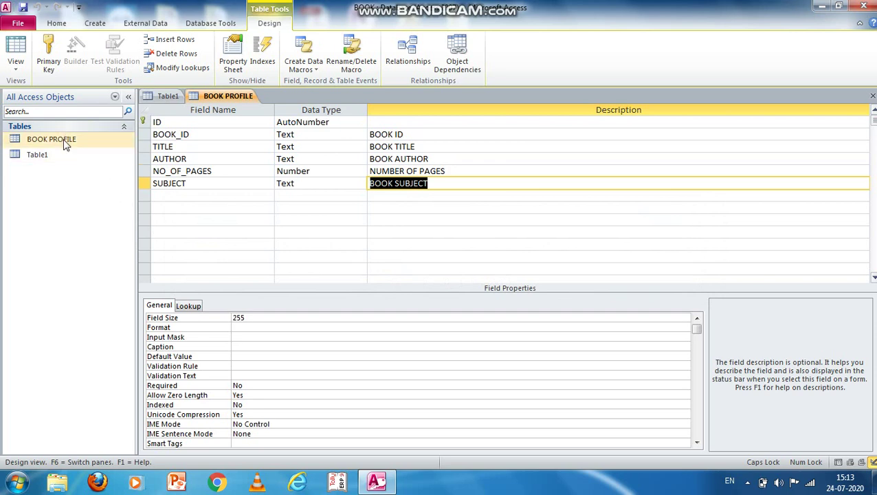
# Open the BOOK PROFILE table for data entry and start the first record with BOOK_ID 101 and title COMPUTER WORLS.
pyautogui.doubleClick(65, 140)
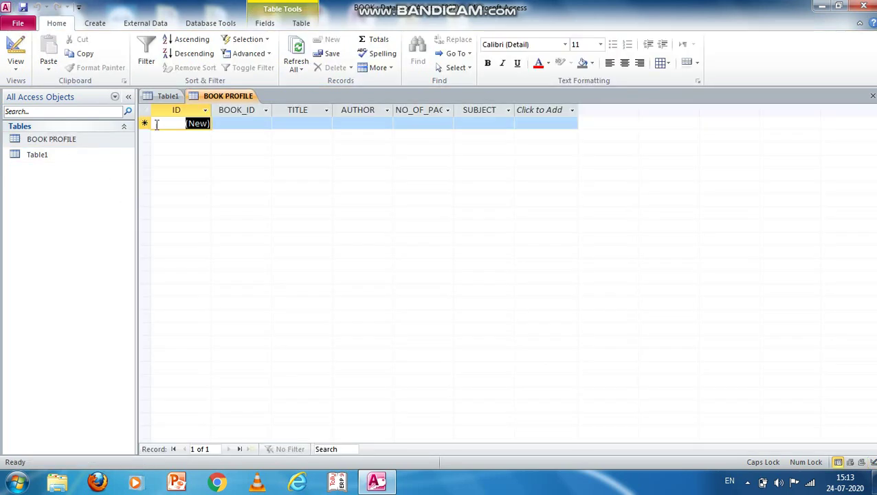
pyautogui.click(242, 124)
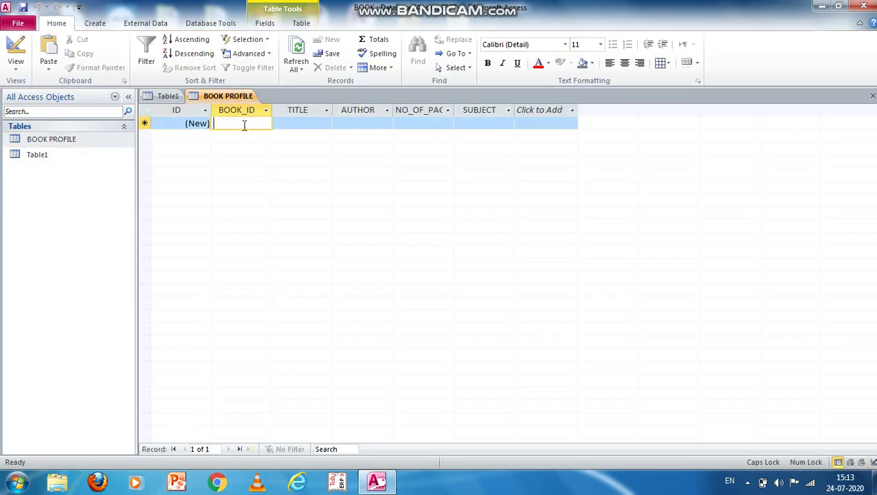
pyautogui.write('0')
pyautogui.press('BackSpace')
pyautogui.write('101')
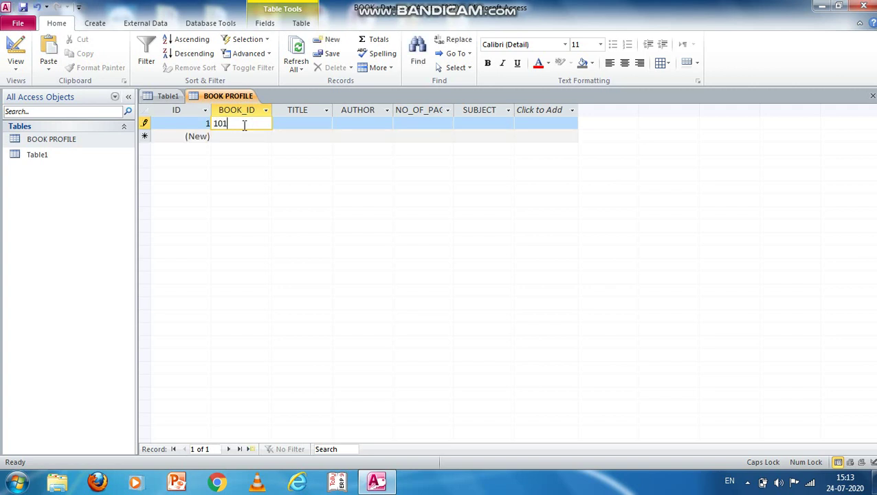
pyautogui.press('Tab')
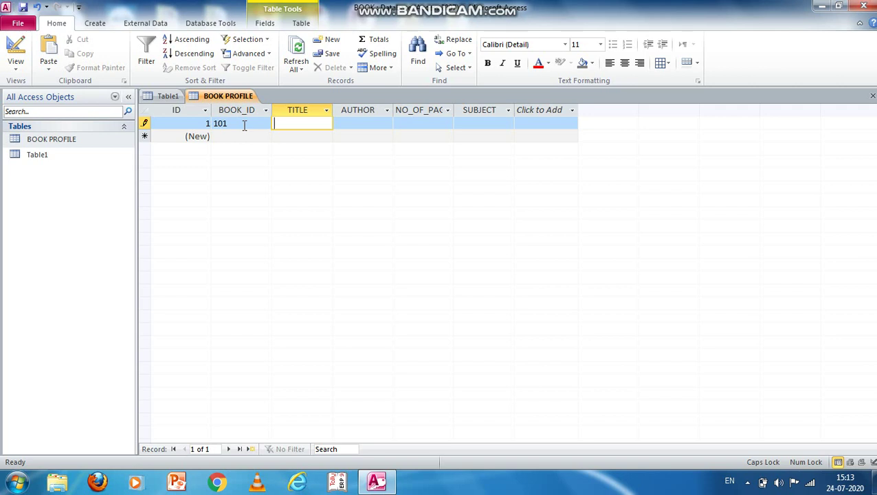
pyautogui.write('COMPUTE')
pyautogui.write('R WORLS')
pyautogui.press('Tab')
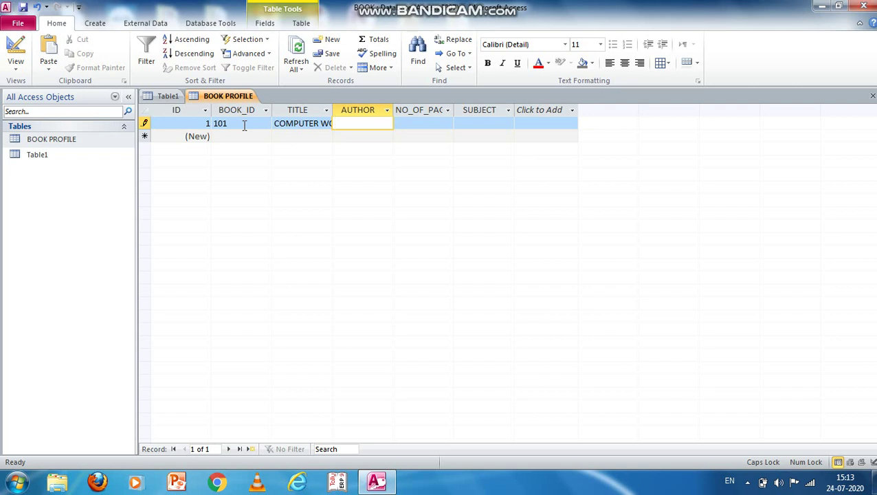
# Complete the first record with the author's name, 200 pages and the subject COMPUTER.
pyautogui.write('GAURAV')
pyautogui.press('Tab')
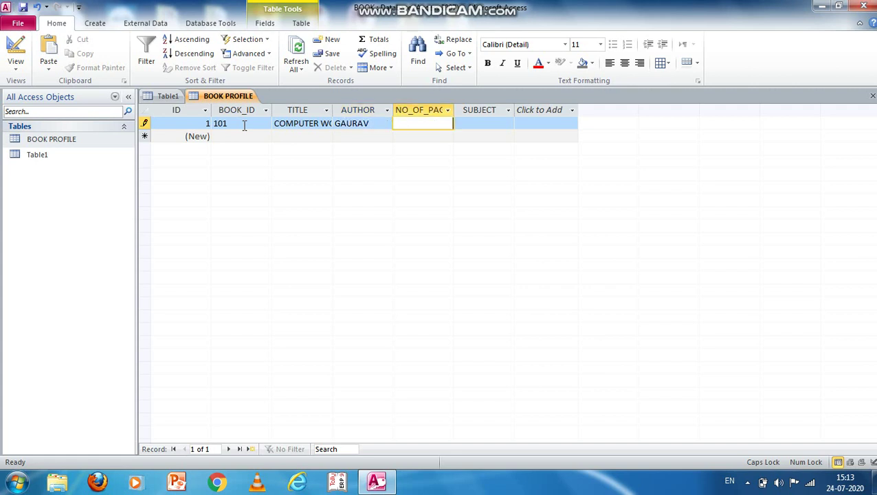
pyautogui.write('200')
pyautogui.press('Tab')
pyautogui.write('COMPUTER')
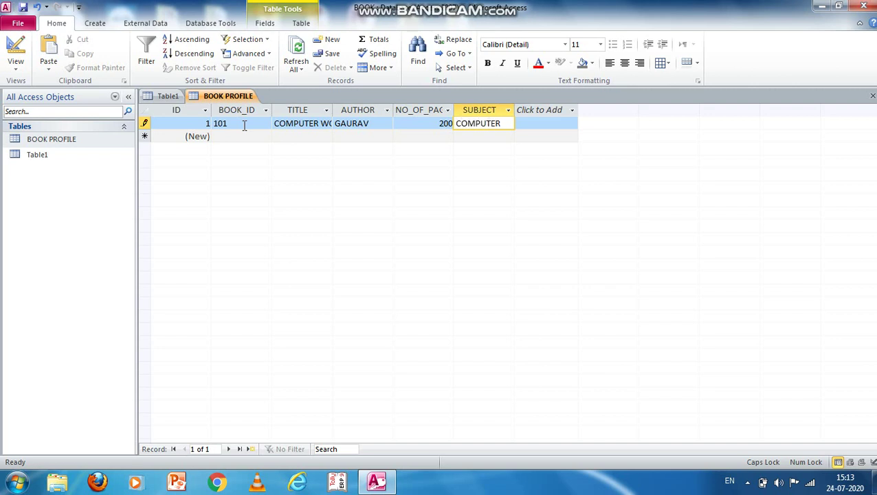
pyautogui.press('Tab')
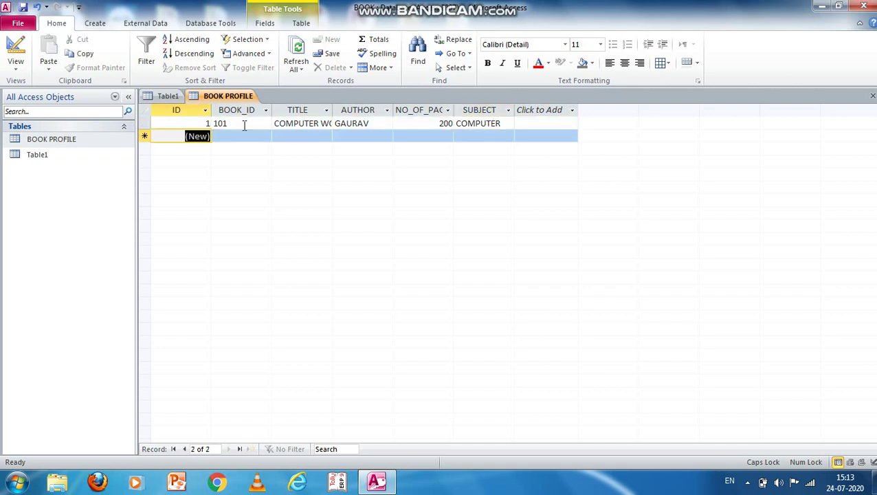
# Start the second record with BOOK_ID 102 and the title e-CONNECT.
pyautogui.press('Tab')
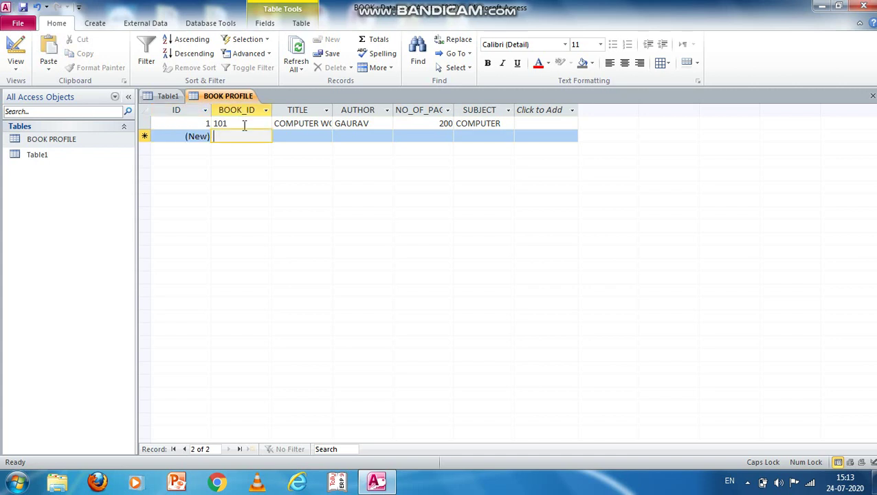
pyautogui.write('102')
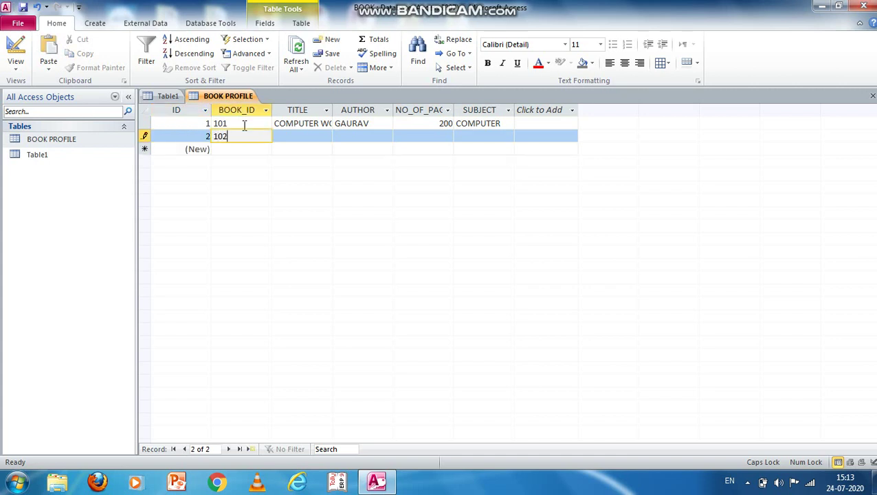
pyautogui.press('Tab')
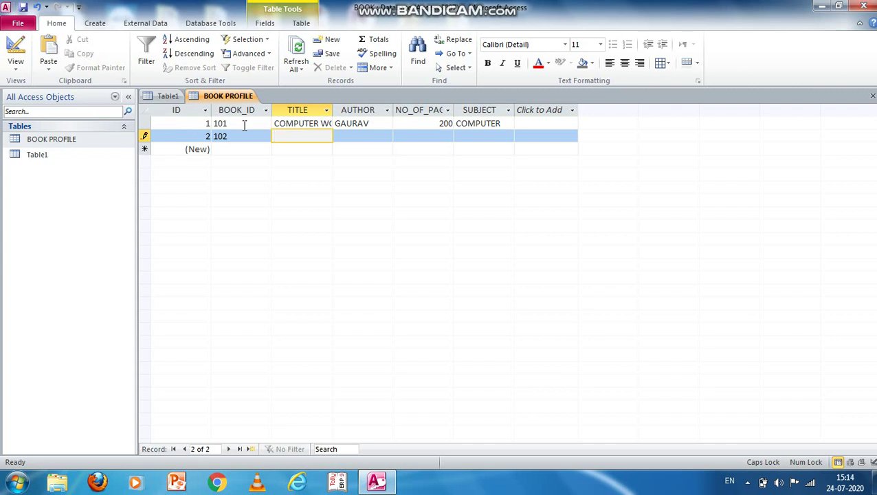
pyautogui.write('e-CONNECT')
pyautogui.press('Tab')
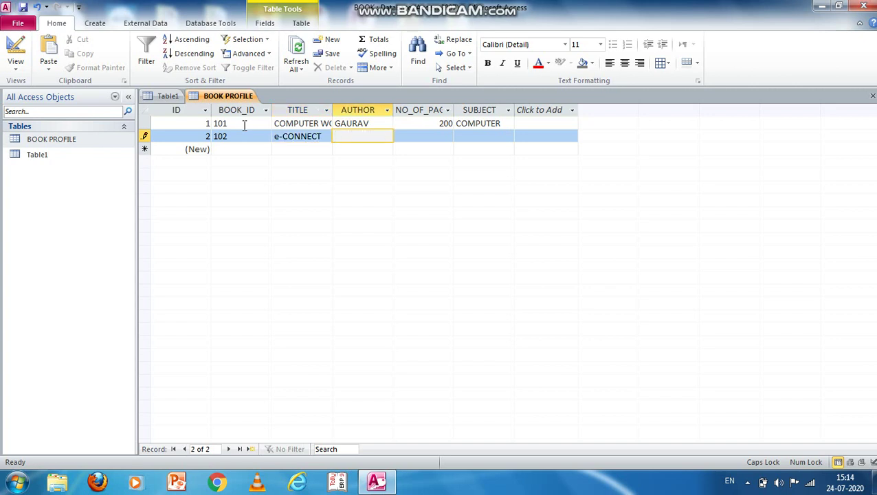
# Complete the second record with the author's name, 150 pages and the subject COMPUTER, and save the record.
pyautogui.write('SHAURYA')
pyautogui.press('Tab')
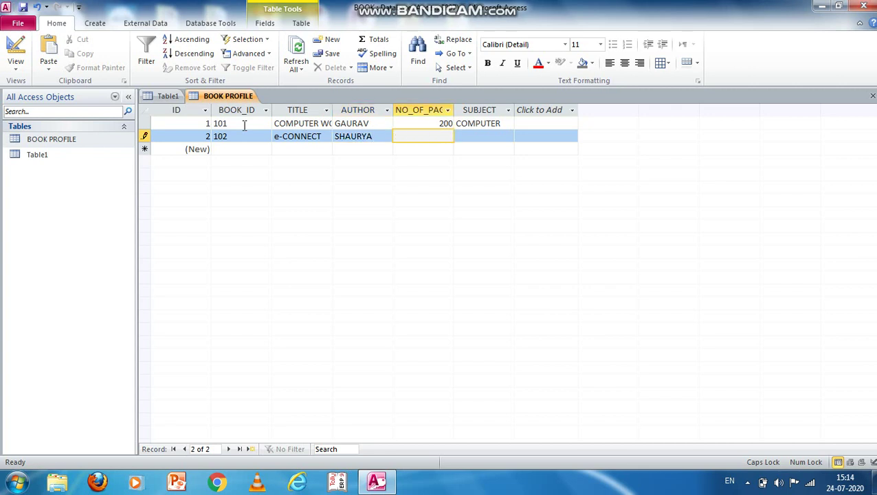
pyautogui.write('150')
pyautogui.press('Tab')
pyautogui.write('C')
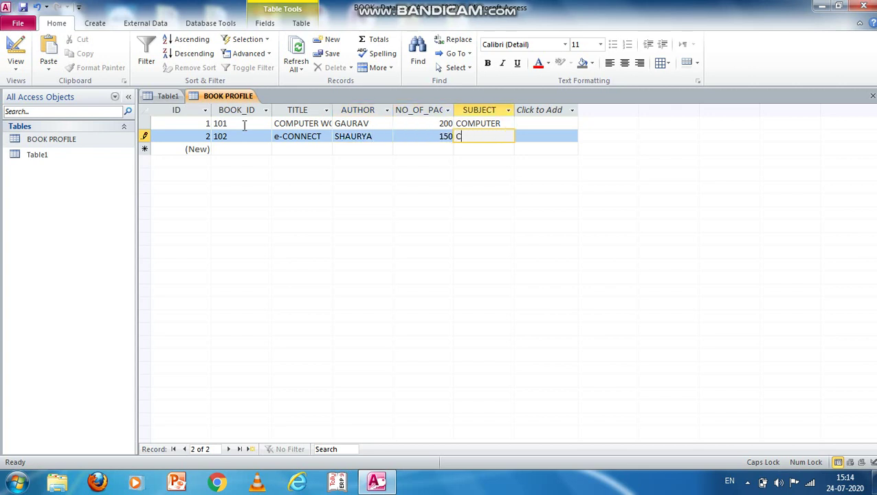
pyautogui.write('OMPUTER')
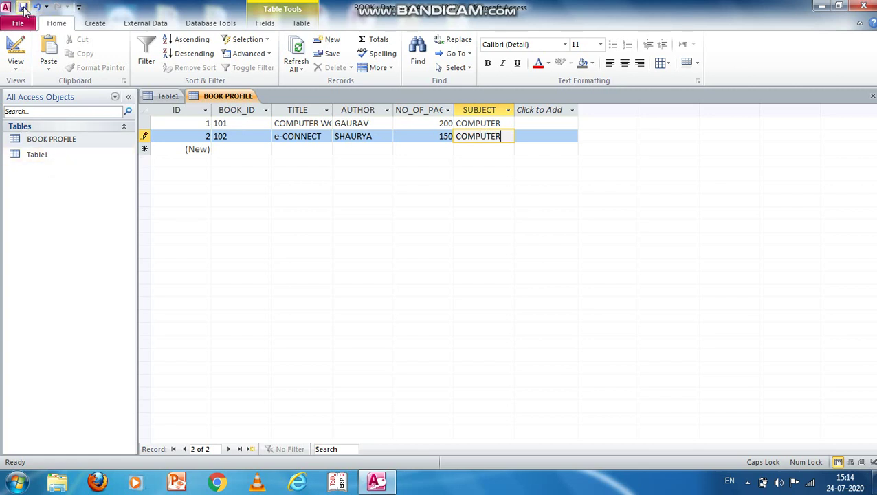
pyautogui.hotkey('shift', 'Return')
# Create a form from the BOOK PROFILE table and display its second record.
pyautogui.doubleClick(42, 155)
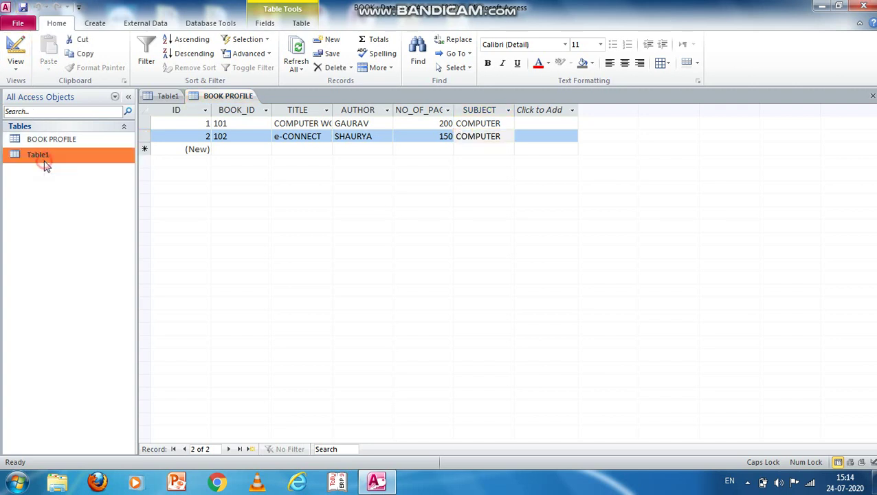
pyautogui.doubleClick(81, 143)
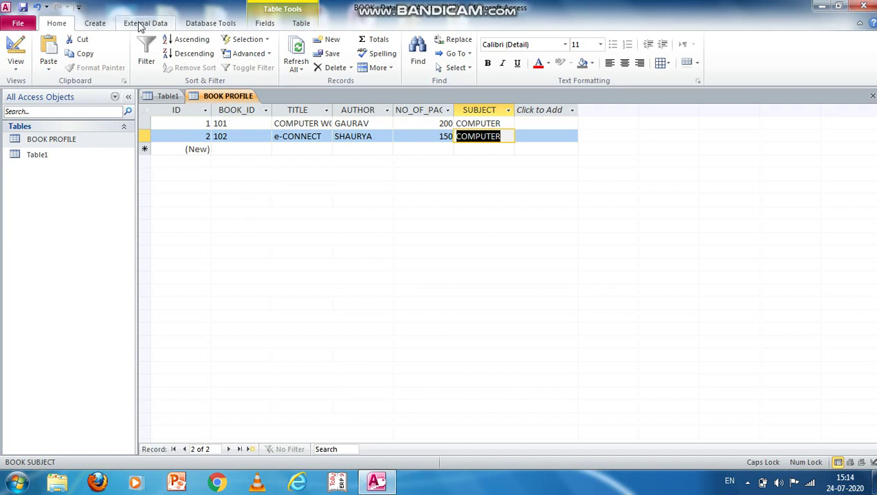
pyautogui.click(95, 24)
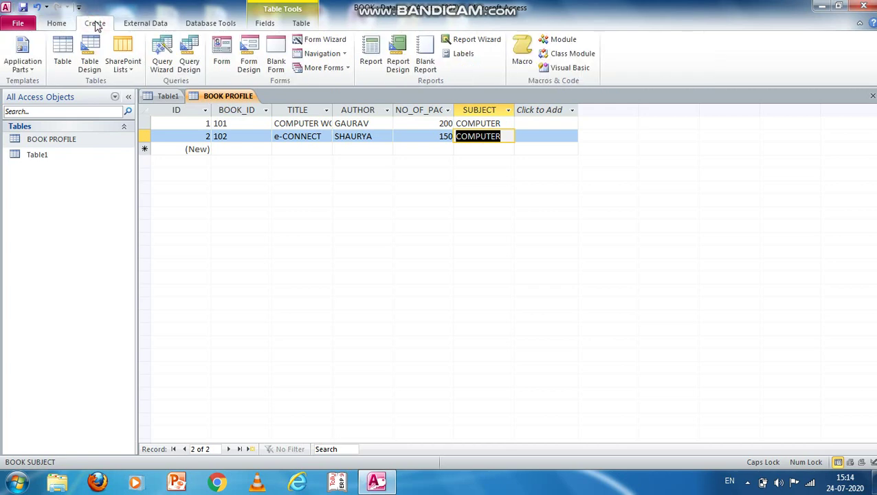
pyautogui.click(221, 61)
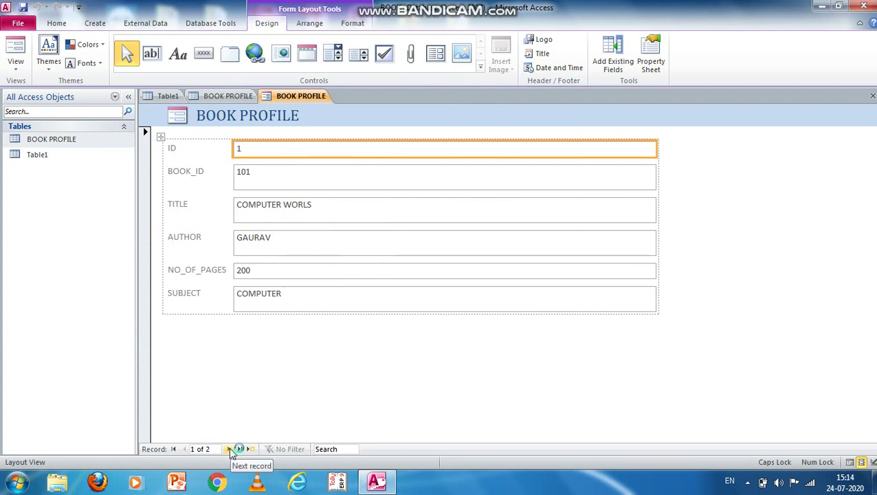
pyautogui.click(230, 449)
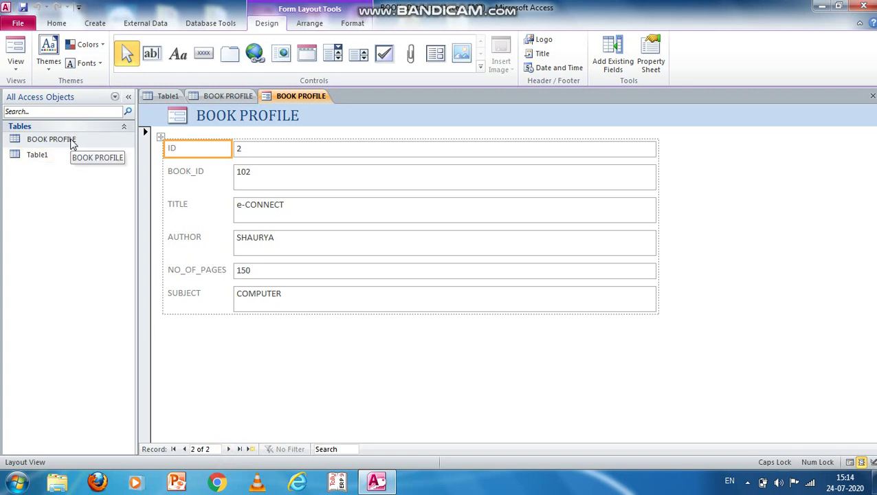
# Return to the BOOK PROFILE table and start another new table in Design view.
pyautogui.doubleClick(52, 139)
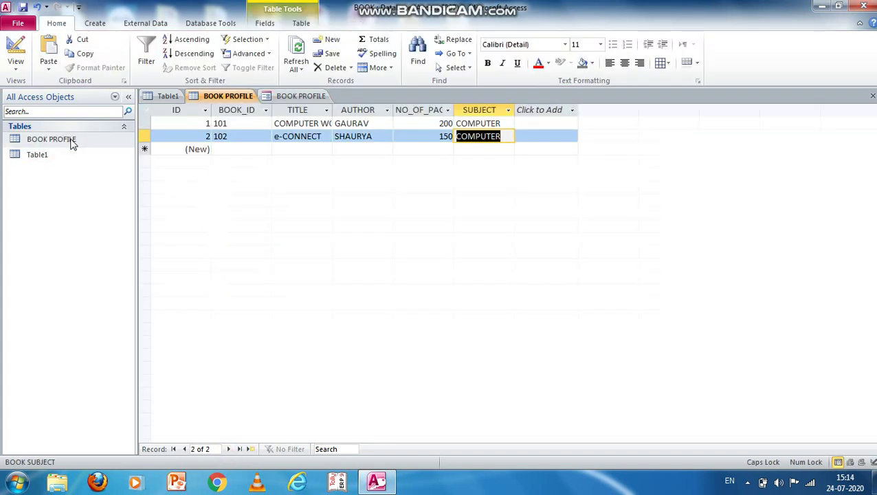
pyautogui.click(72, 141)
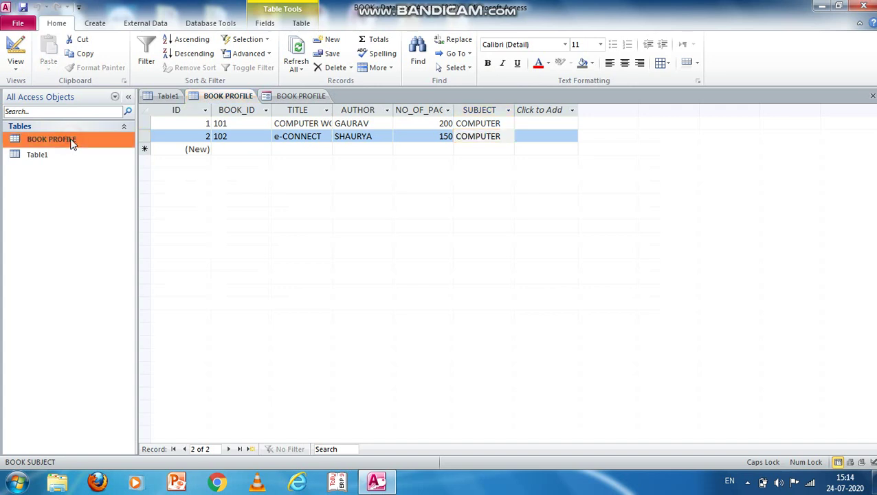
pyautogui.click(95, 23)
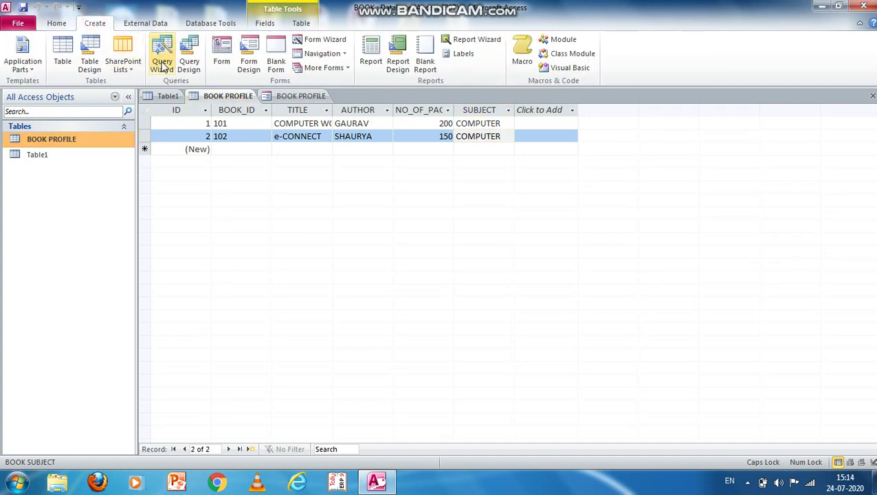
pyautogui.click(90, 66)
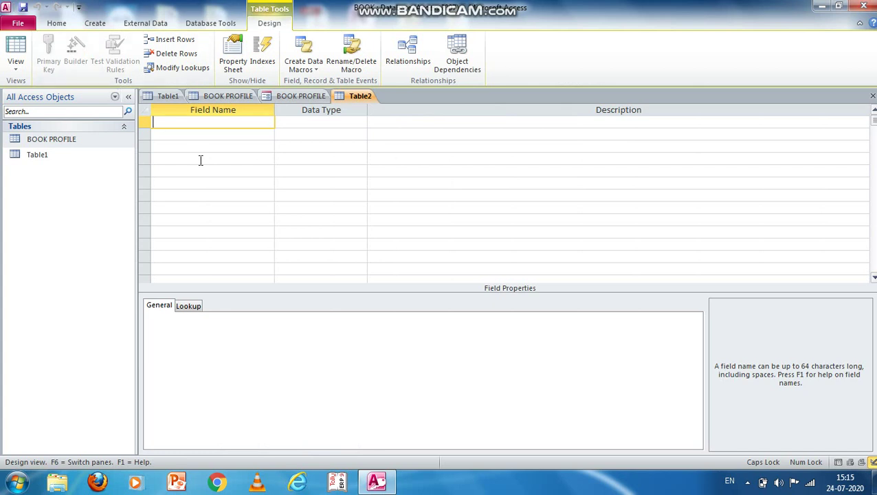
# Define a BOOK_ID field of type Text in the new table with the description BOOK ID.
pyautogui.write('BOO')
pyautogui.press('BackSpace')
pyautogui.write('K_ID')
pyautogui.press('Tab')
pyautogui.click(201, 160)
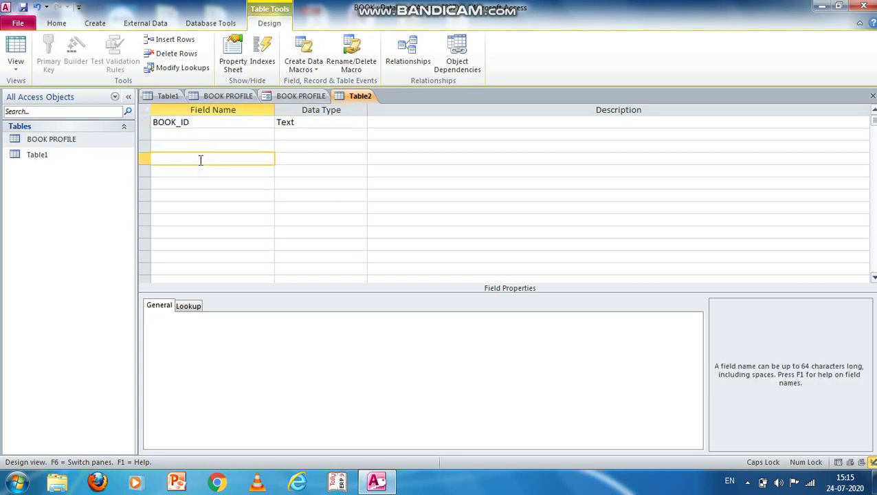
pyautogui.click(393, 122)
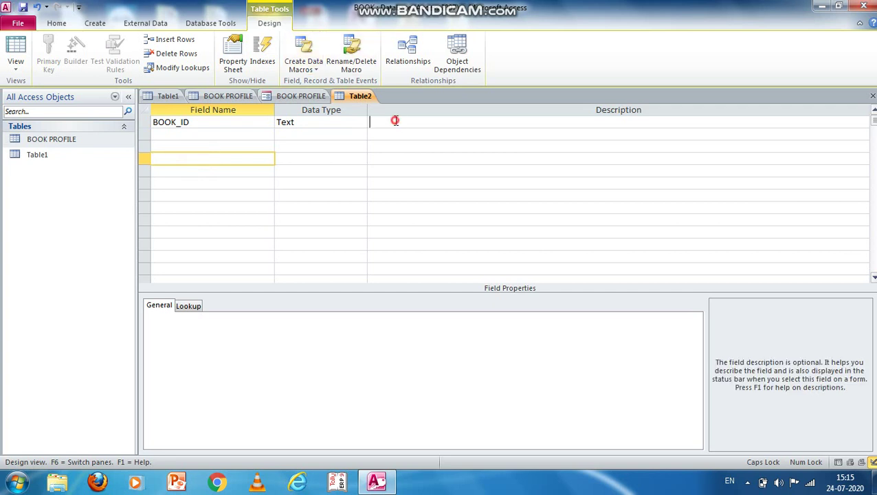
pyautogui.write('BOOK_ID')
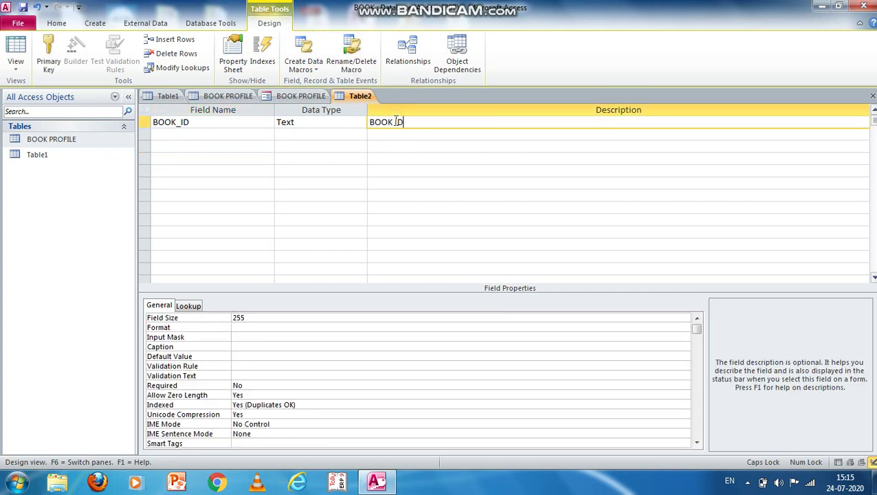
pyautogui.press('Return')
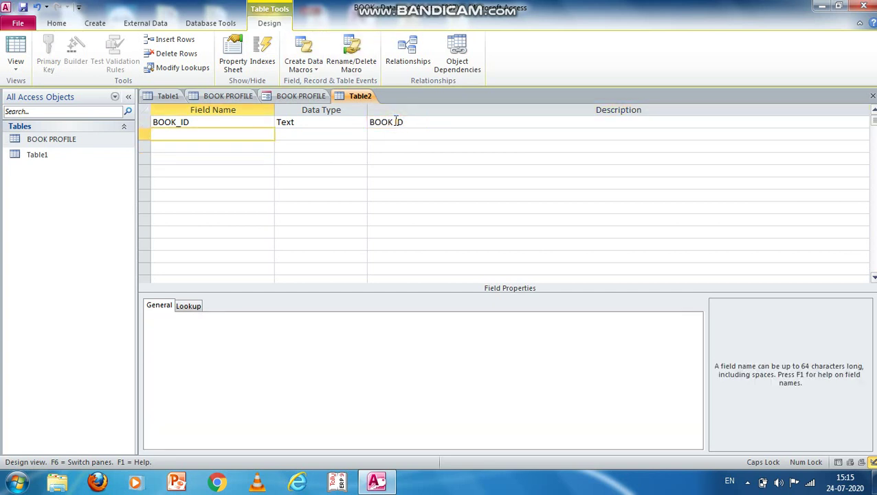
# Add a field named AVALIBILTY and choose Lookup Wizard as its data type.
pyautogui.write('AVALI')
pyautogui.press('BackSpace')
pyautogui.write('IBILTY')
pyautogui.press('Tab')
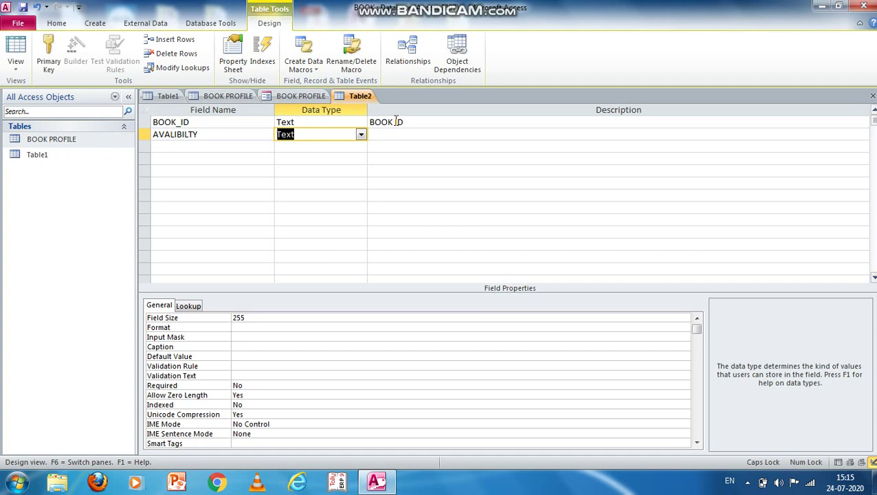
pyautogui.write('Lookup Wizard...')
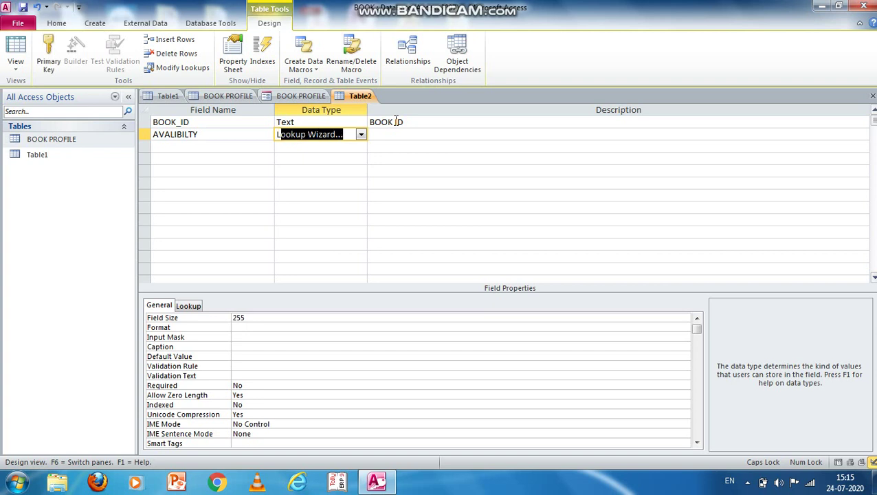
pyautogui.press('Return')
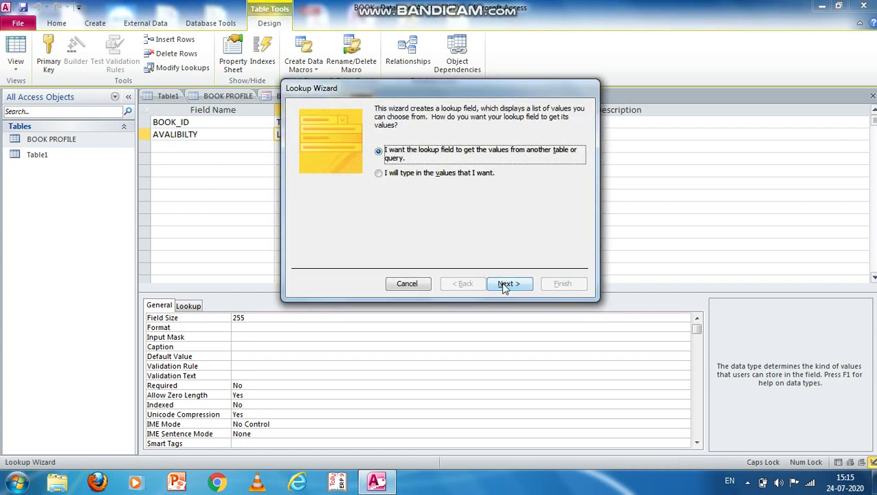
# Set up the AVALIBILTY lookup with the self-typed values YES and NO, keep its label and finish the wizard.
pyautogui.click(506, 282)
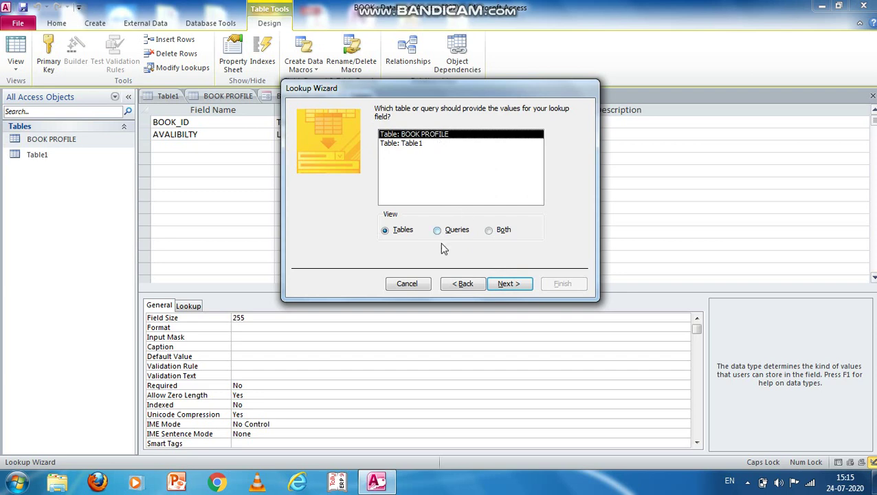
pyautogui.click(460, 283)
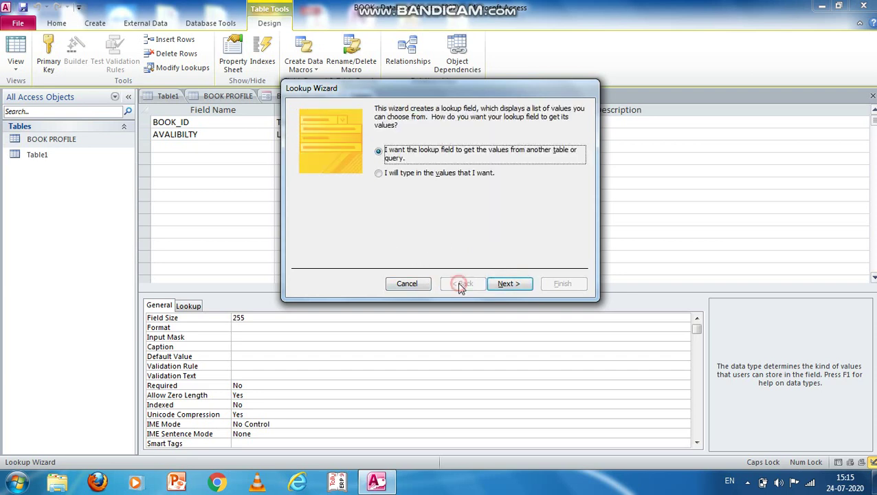
pyautogui.click(412, 172)
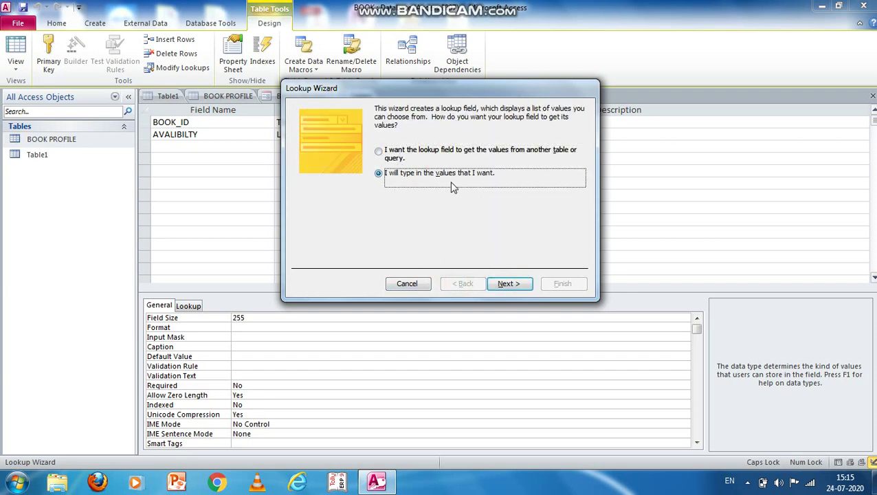
pyautogui.click(507, 284)
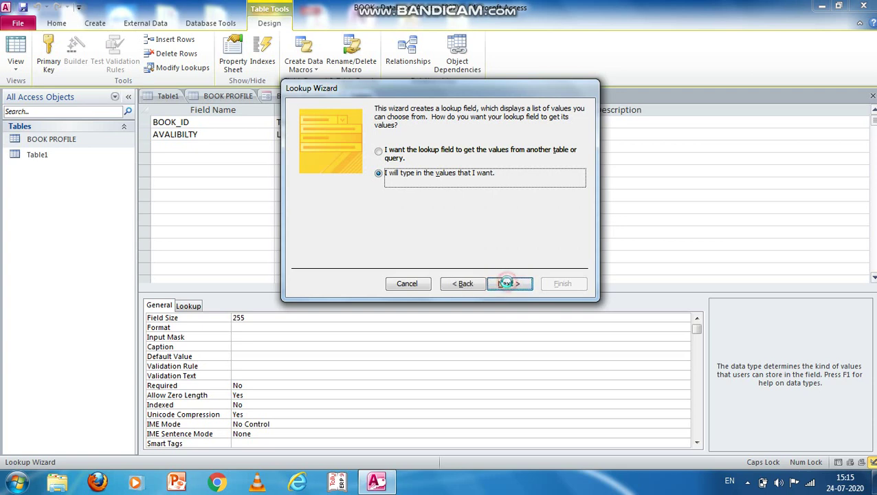
pyautogui.click(336, 186)
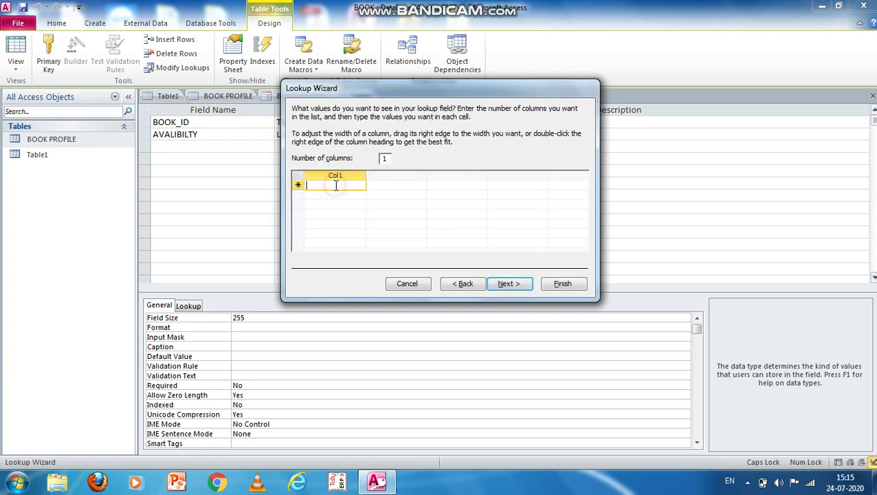
pyautogui.write('YES')
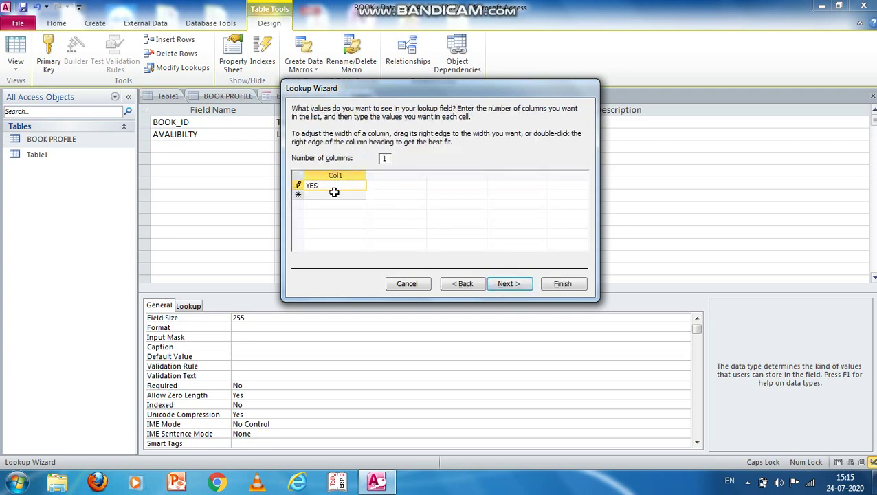
pyautogui.click(333, 191)
pyautogui.write('NO')
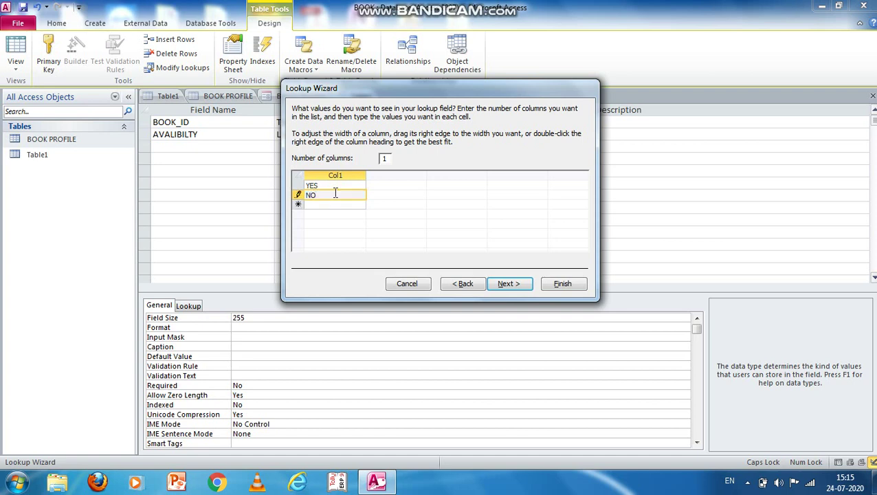
pyautogui.click(513, 284)
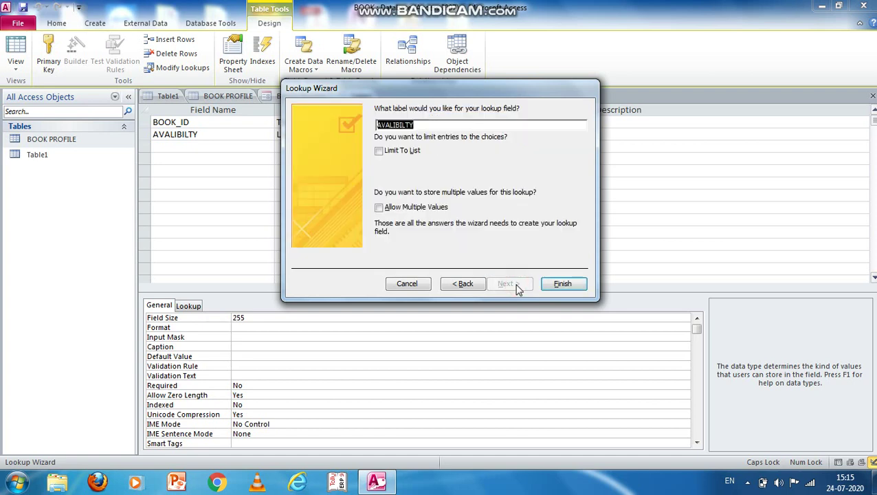
pyautogui.click(556, 287)
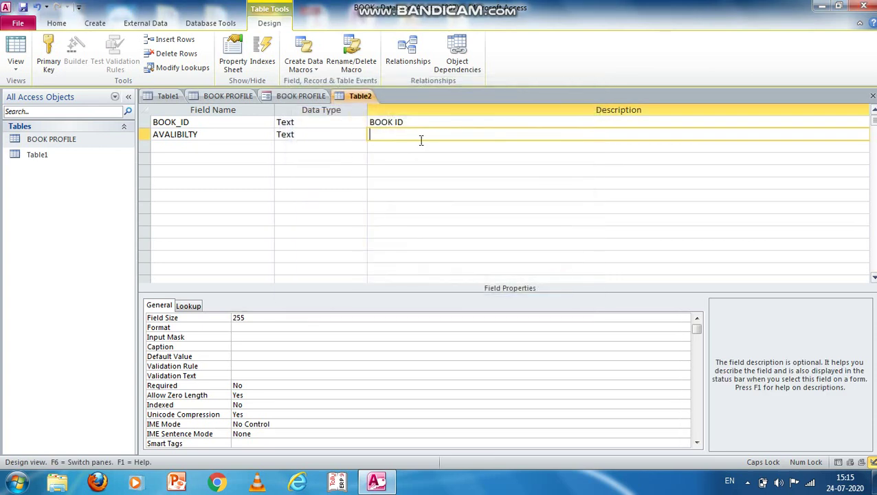
# Give the AVALIBILTY field the description AVALIABLE.
pyautogui.write('AVA')
pyautogui.write('I')
pyautogui.press('BackSpace')
pyautogui.press('BackSpace')
pyautogui.write('VALIABLE')
pyautogui.press('Return')
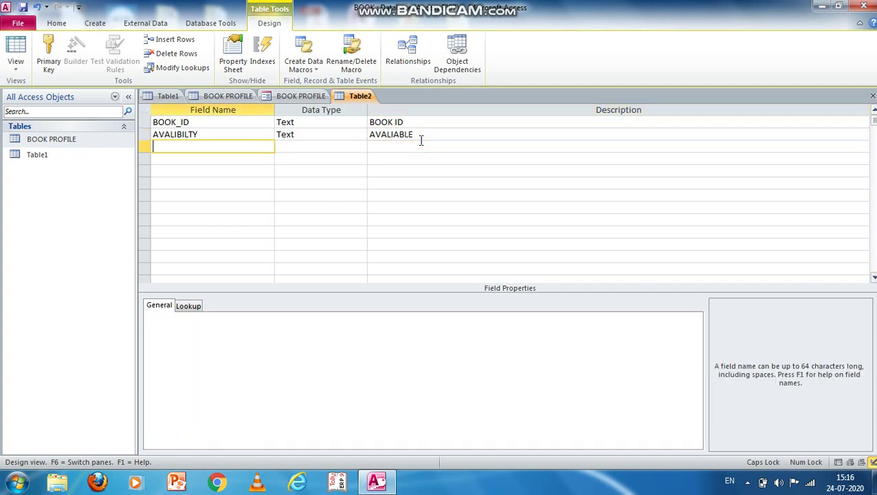
# Add a DATE_OF ISSUE field with the Date/Time data type and the description BOOK ISSUE.
pyautogui.write('DATE')
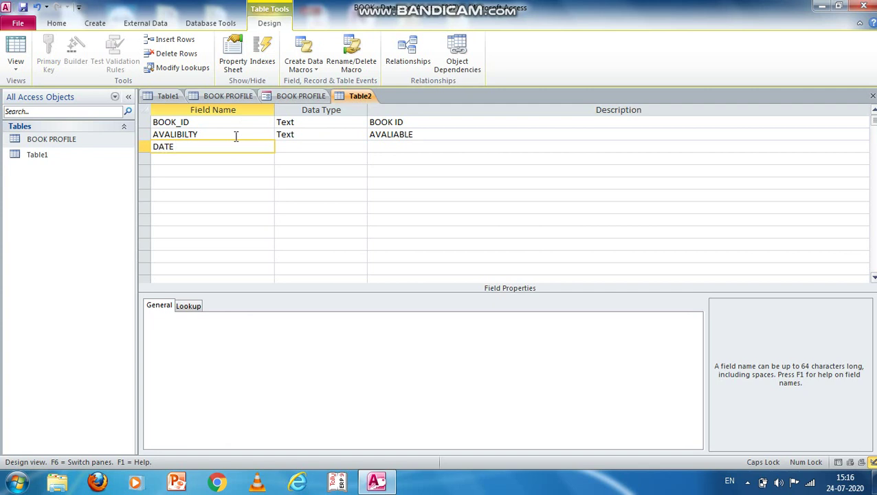
pyautogui.write('_OF ISSUE')
pyautogui.press('Tab')
pyautogui.write('d')
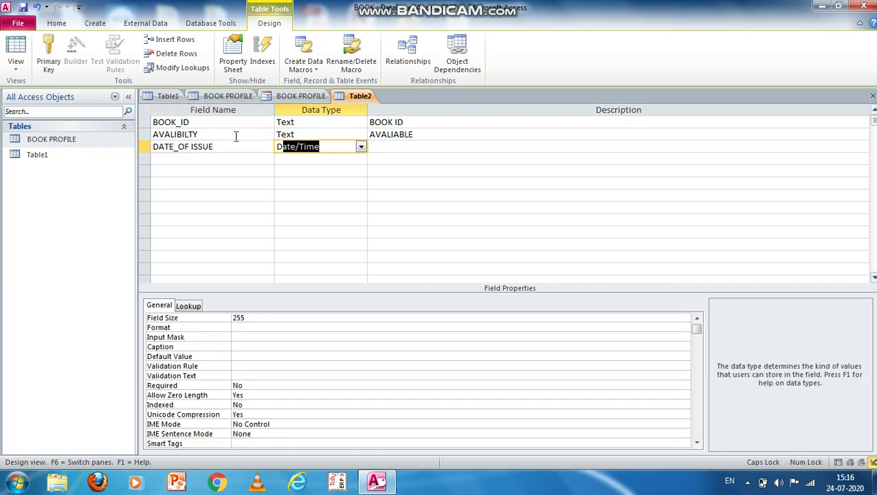
pyautogui.press('Tab')
pyautogui.write('NOOK')
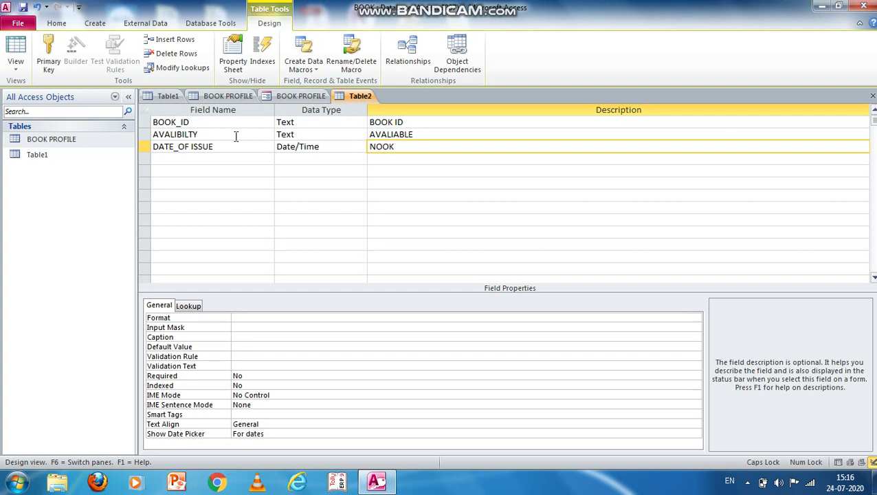
pyautogui.press('BackSpace')
pyautogui.press('BackSpace')
pyautogui.press('BackSpace')
pyautogui.press('BackSpace')
pyautogui.write('BOOK ISSUE')
pyautogui.press('Return')
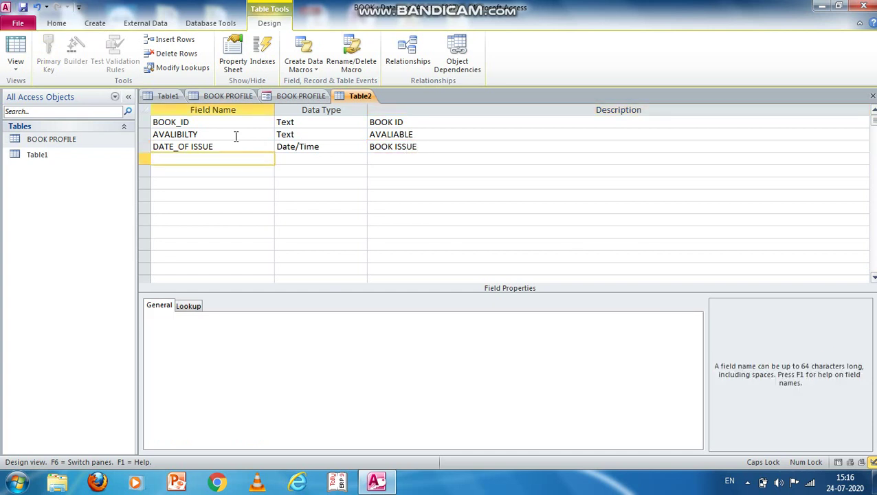
# Add a DATE_OF_RETURN field with the Date/Time data type and the description BOOK RETURN.
pyautogui.write('DATE_OF')
pyautogui.press('BackSpace')
pyautogui.write('_RETURN')
pyautogui.press('Tab')
pyautogui.write('d')
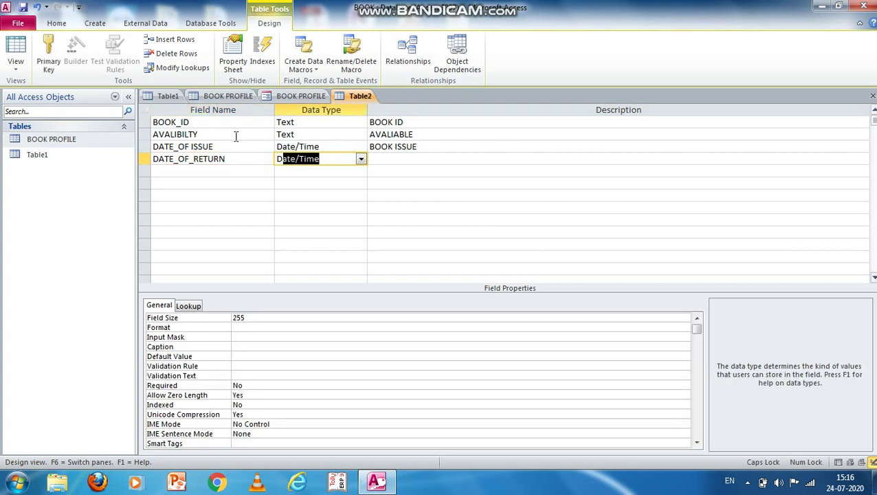
pyautogui.press('Tab')
pyautogui.write('B')
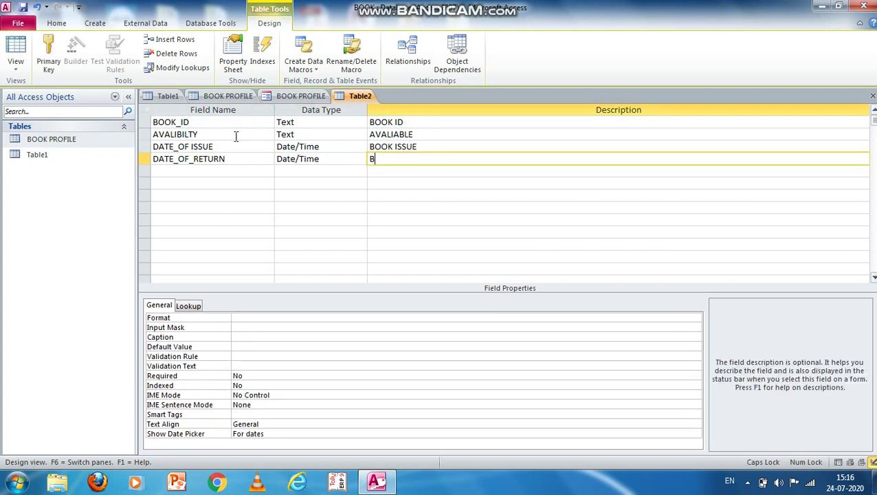
pyautogui.write('OOK RETURN')
# Save the table as LIBARY REGISTER and let Access create a primary key for it.
pyautogui.click(22, 6)
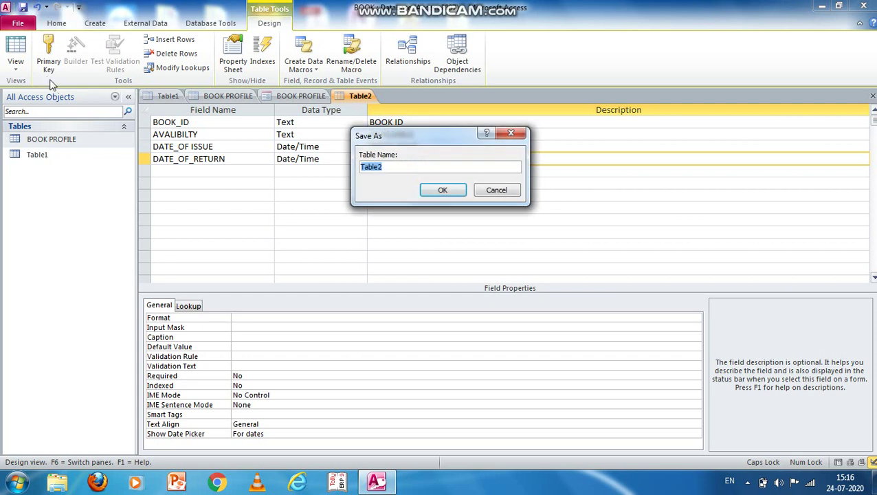
pyautogui.write('LIBARY REGISTER')
pyautogui.click(444, 196)
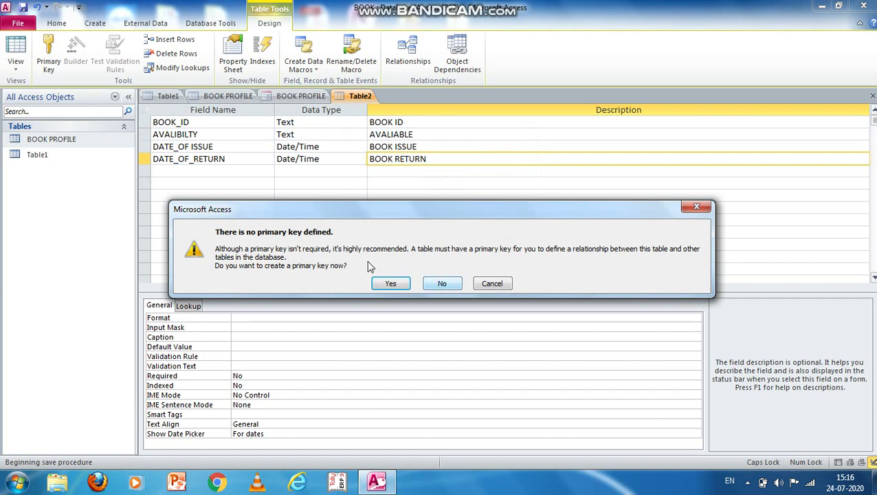
pyautogui.click(386, 284)
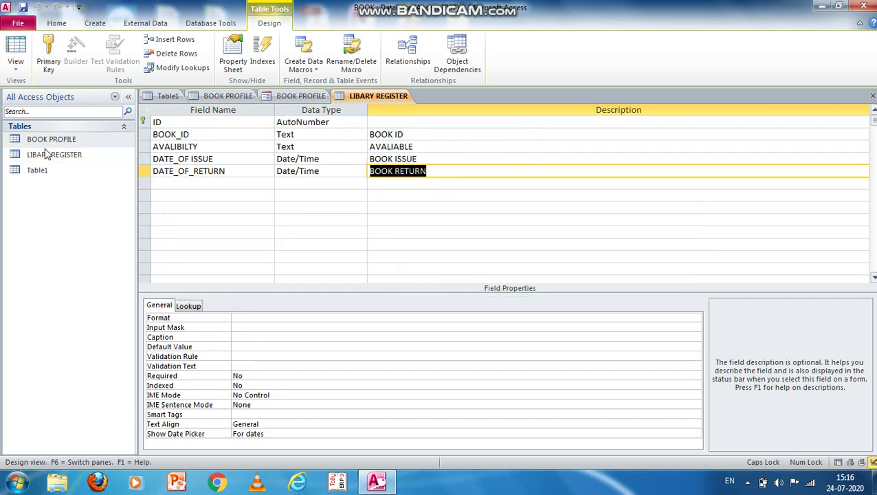
# Open the LIBARY REGISTER table and add a record with BOOK_ID 101, AVALIBILTY YES, issue date 22-07-2020 and return date 27-07-2020.
pyautogui.doubleClick(51, 162)
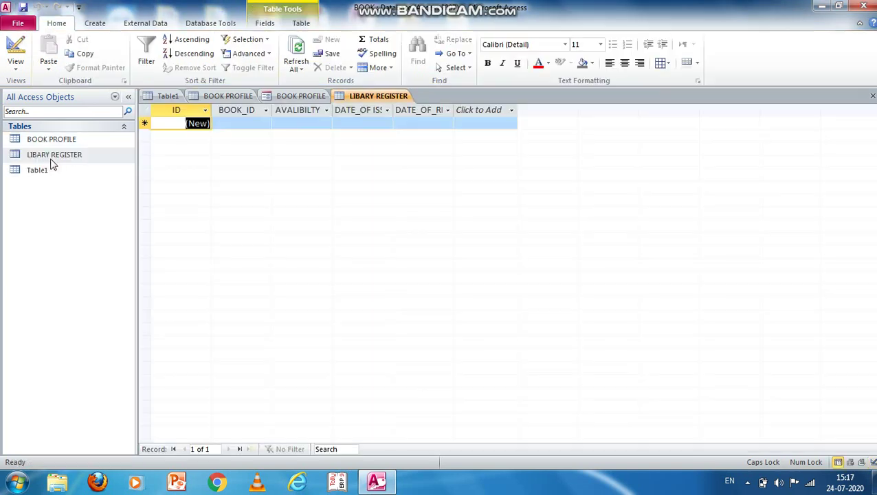
pyautogui.click(251, 123)
pyautogui.write('101')
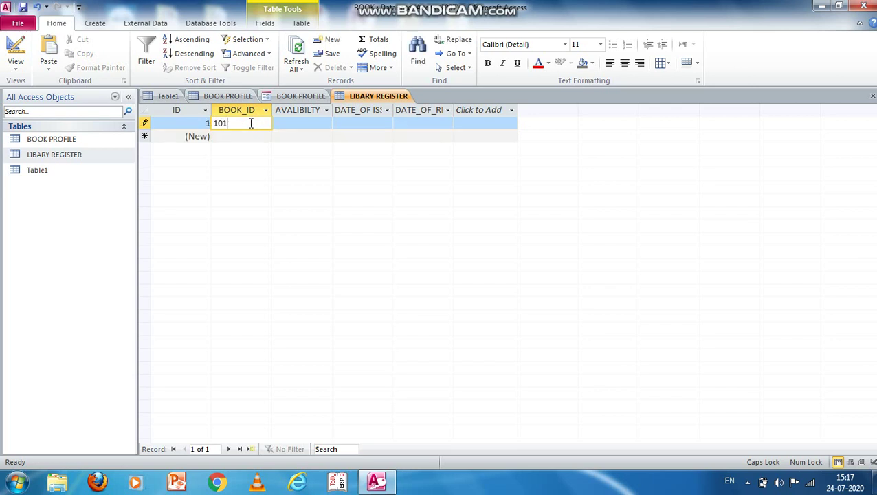
pyautogui.press('Tab')
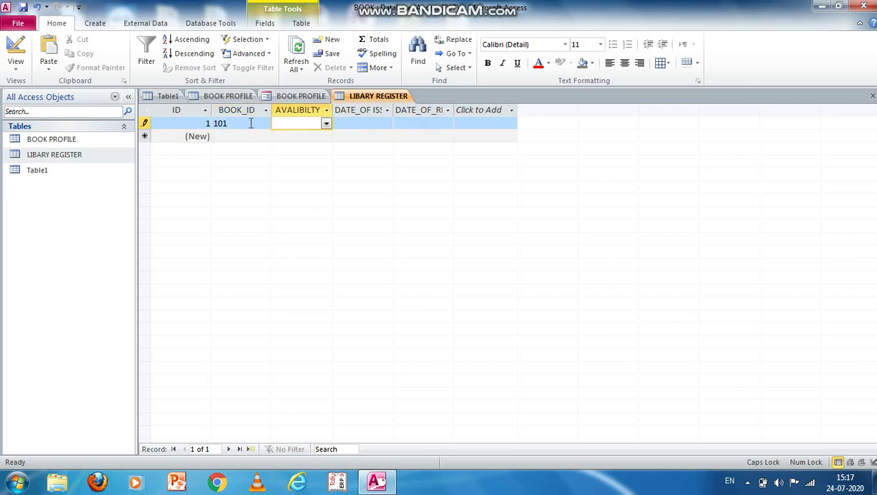
pyautogui.write('YES')
pyautogui.press('Tab')
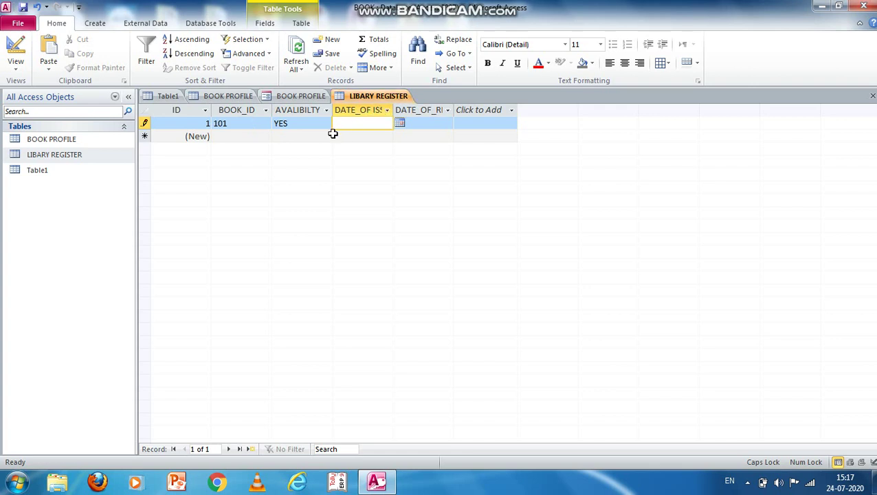
pyautogui.write('22/7/2020')
pyautogui.press('Tab')
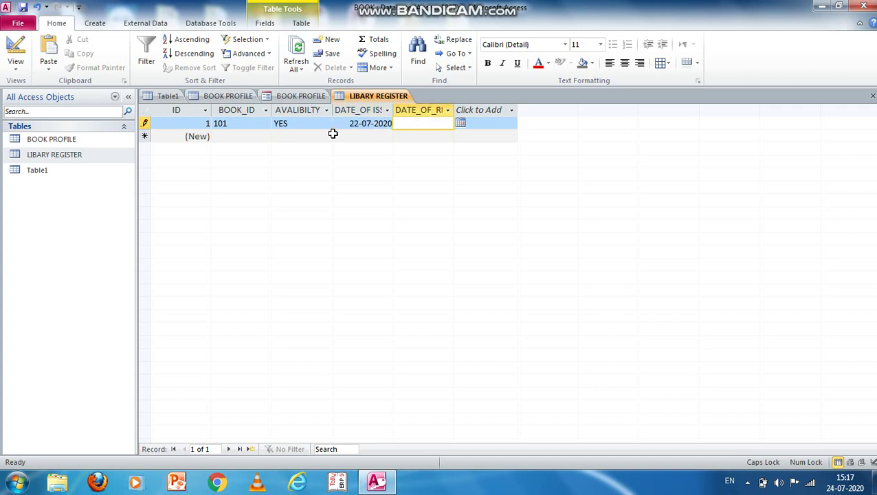
pyautogui.write('27-07-2020')
pyautogui.press('Return')
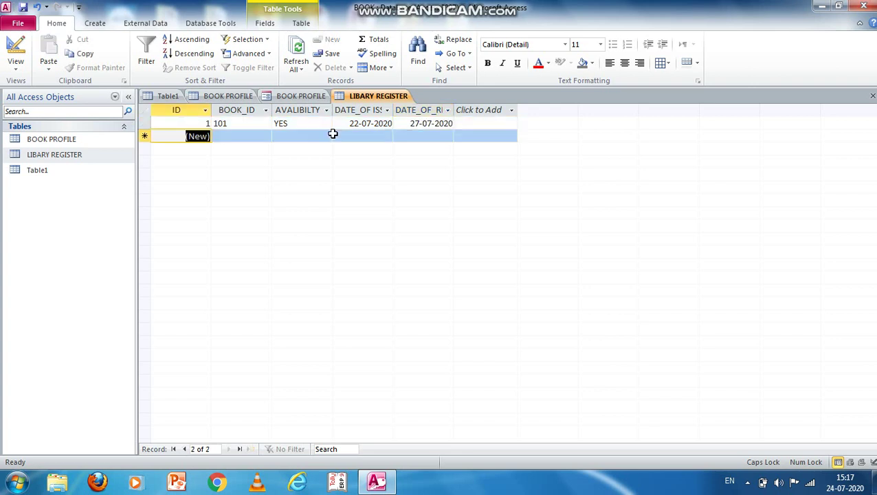
# Start a second record with BOOK_ID 102 and choose YES for its AVALIBILTY.
pyautogui.press('Return')
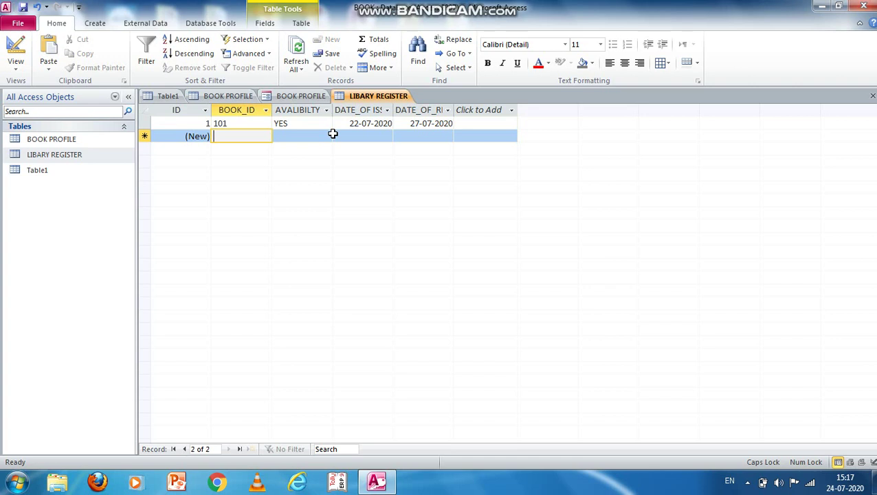
pyautogui.write('102')
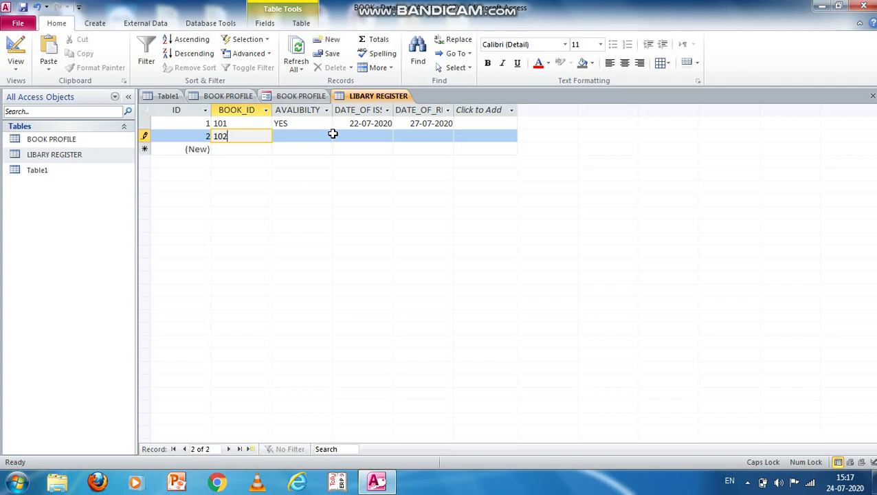
pyautogui.click(333, 133)
pyautogui.click(296, 139)
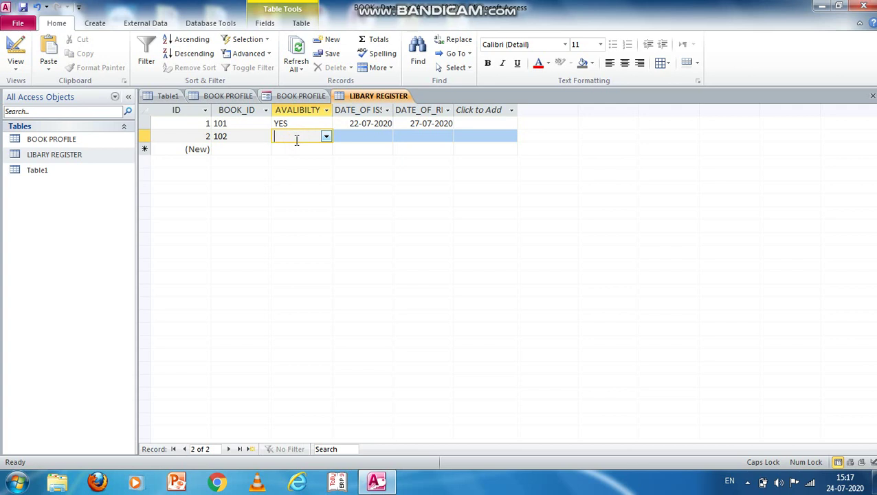
pyautogui.write('N')
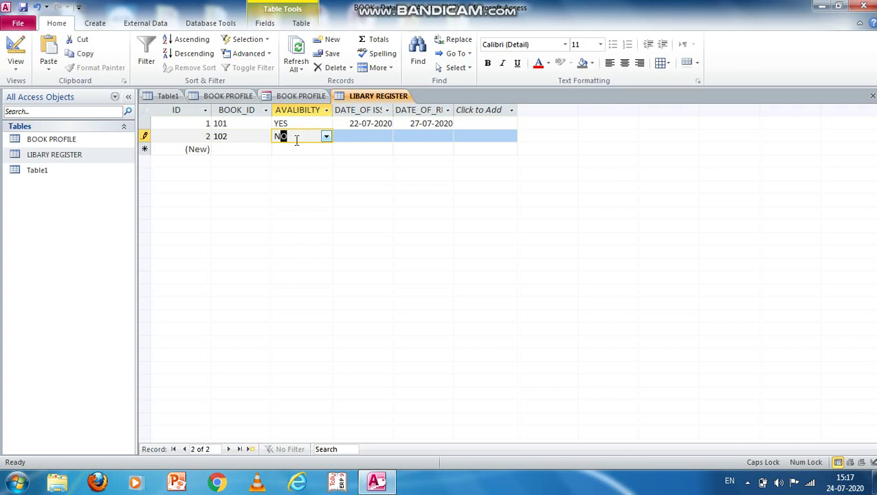
pyautogui.write('Y')
pyautogui.click(327, 136)
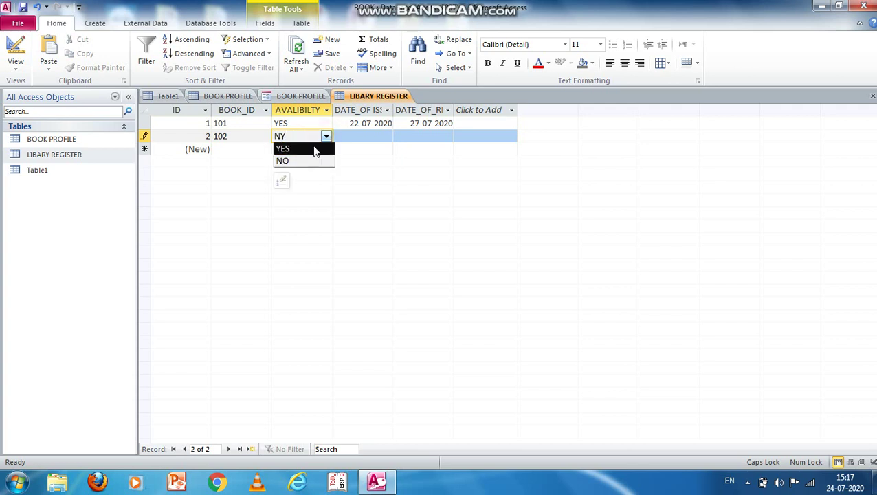
pyautogui.click(308, 148)
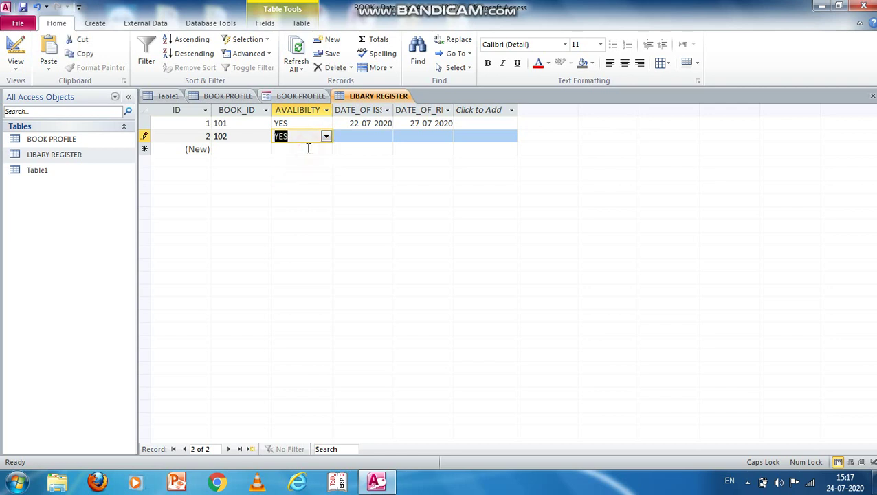
# Give the book 102 record the issue date 21-07-2020 and the return date 28-07-2020.
pyautogui.click(369, 136)
pyautogui.write('2')
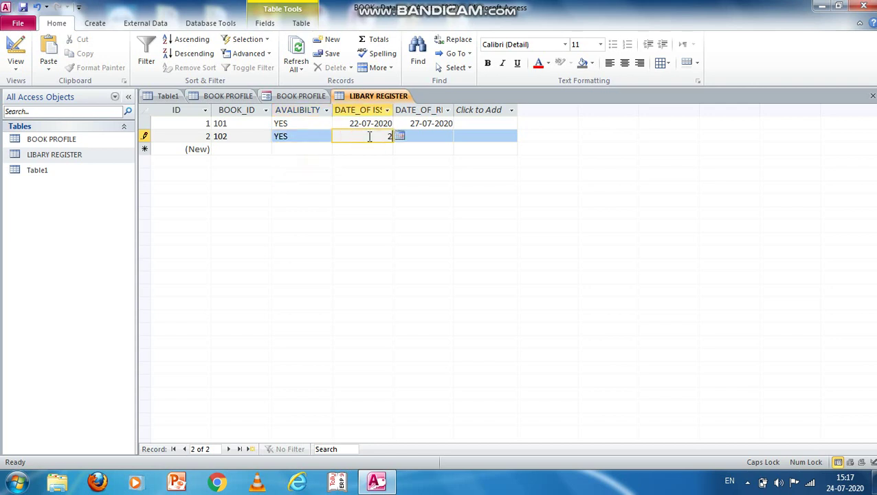
pyautogui.write('1-07-2020')
pyautogui.press('Tab')
pyautogui.write('2')
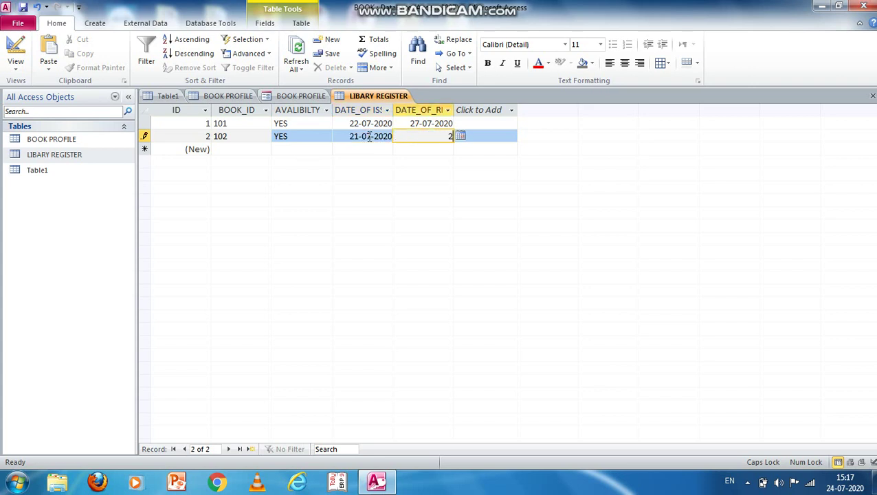
pyautogui.write('8-07-2020')
pyautogui.click(307, 149)
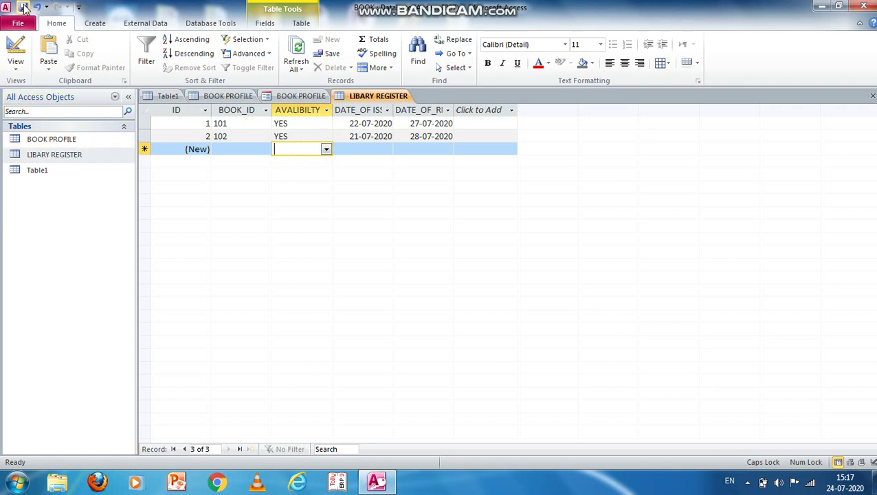
pyautogui.doubleClick(82, 157)
pyautogui.click(88, 157)
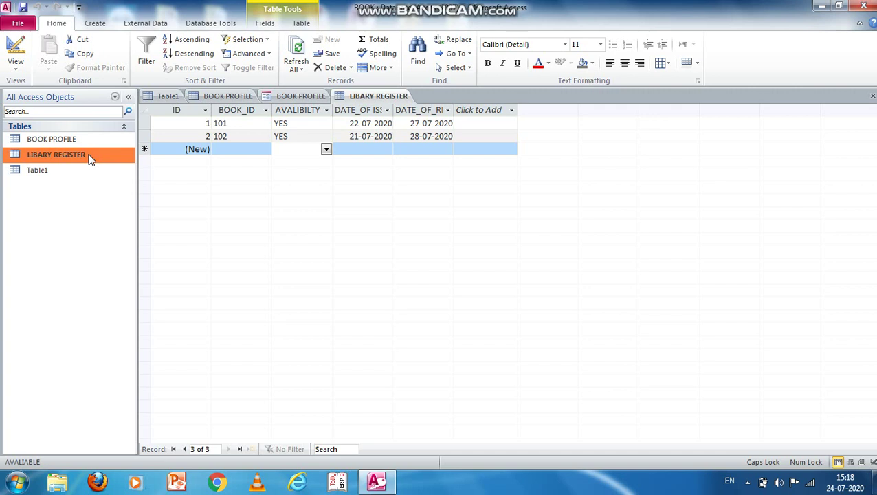
pyautogui.click(83, 139)
pyautogui.click(83, 158)
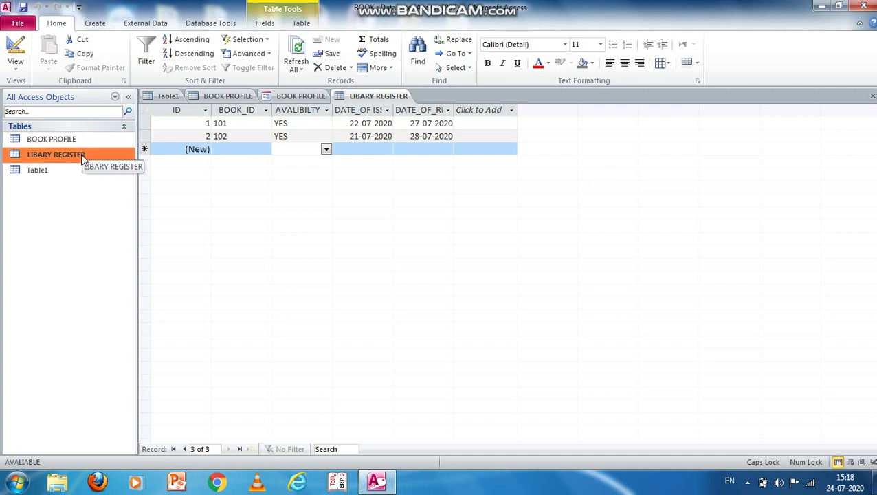
pyautogui.doubleClick(84, 158)
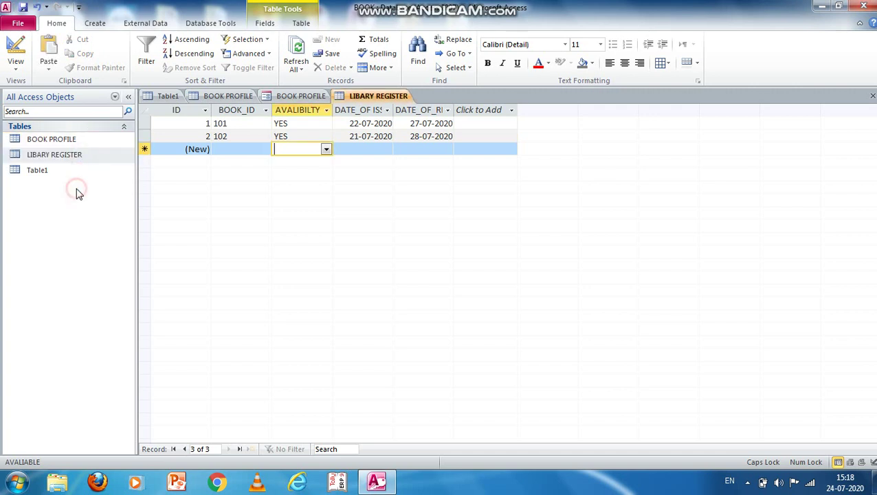